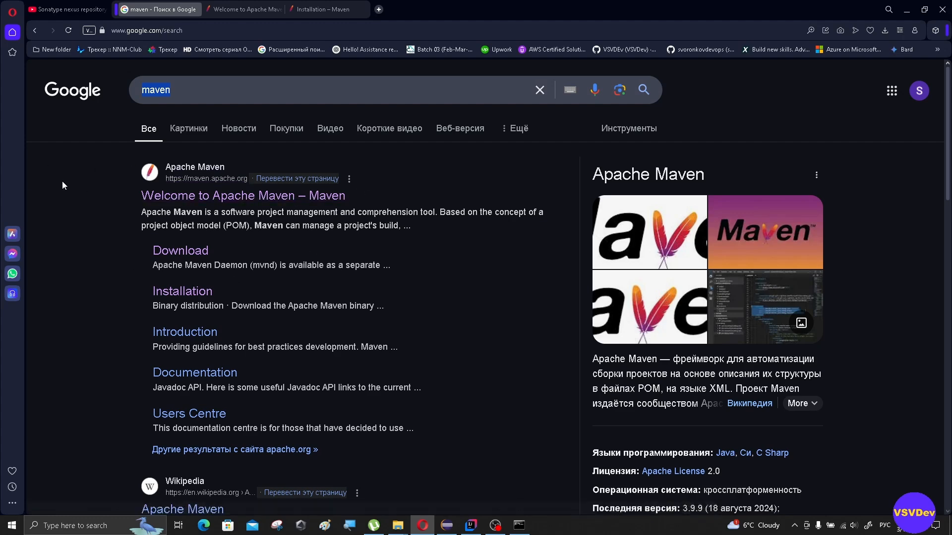
# Step: Open the Welcome to Apache Maven page and look over its sections
pyautogui.click(238, 5)
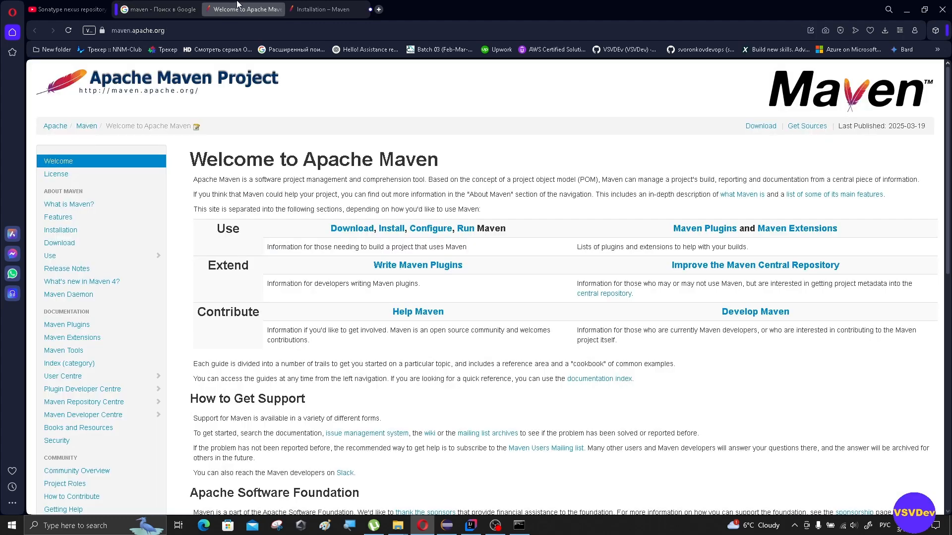
pyautogui.scroll(-2, 550, 171)
pyautogui.scroll(2, 396, 172)
pyautogui.moveTo(207, 159); pyautogui.dragTo(528, 164)
pyautogui.scroll(-5, 422, 256)
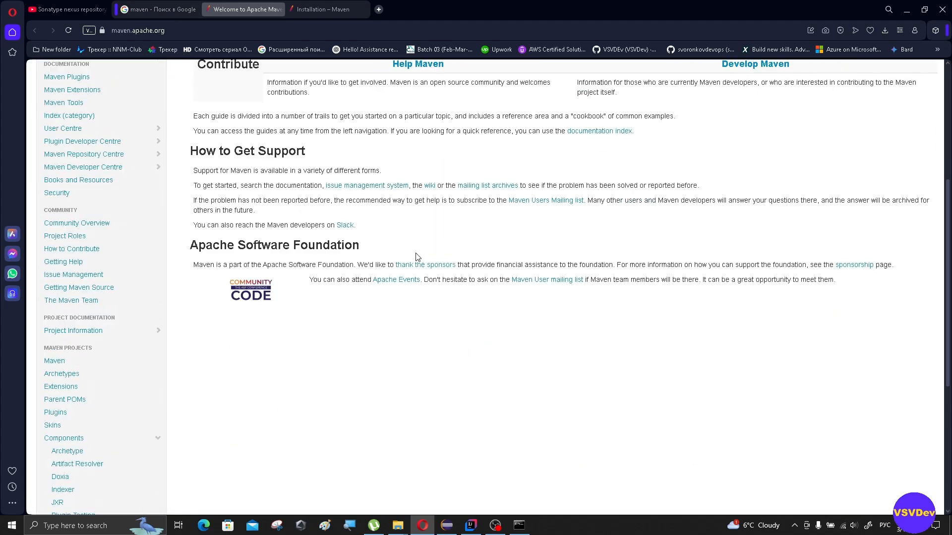
pyautogui.scroll(4, 421, 255)
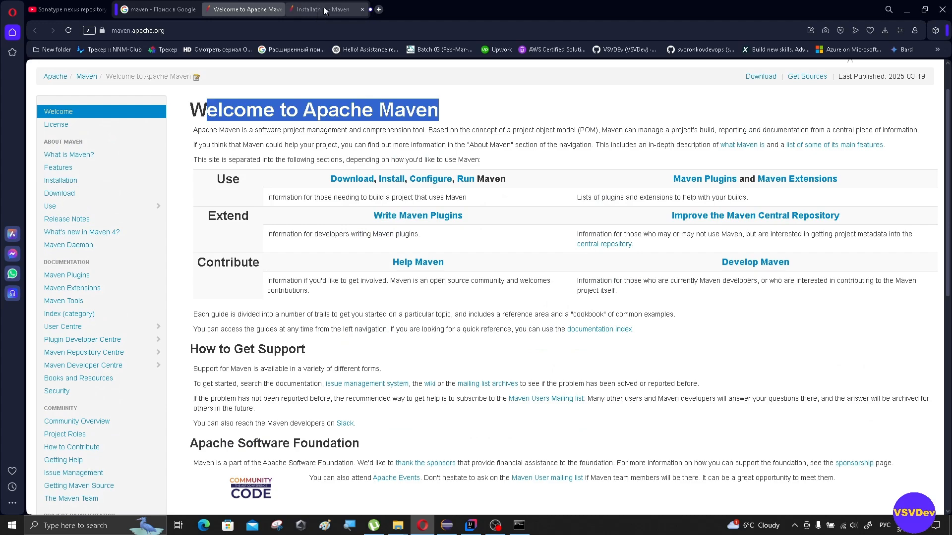
# Step: Open the Maven Installation page and review the package-manager install commands for Windows, Linux and macOS
pyautogui.click(323, 7)
pyautogui.scroll(-1, 336, 178)
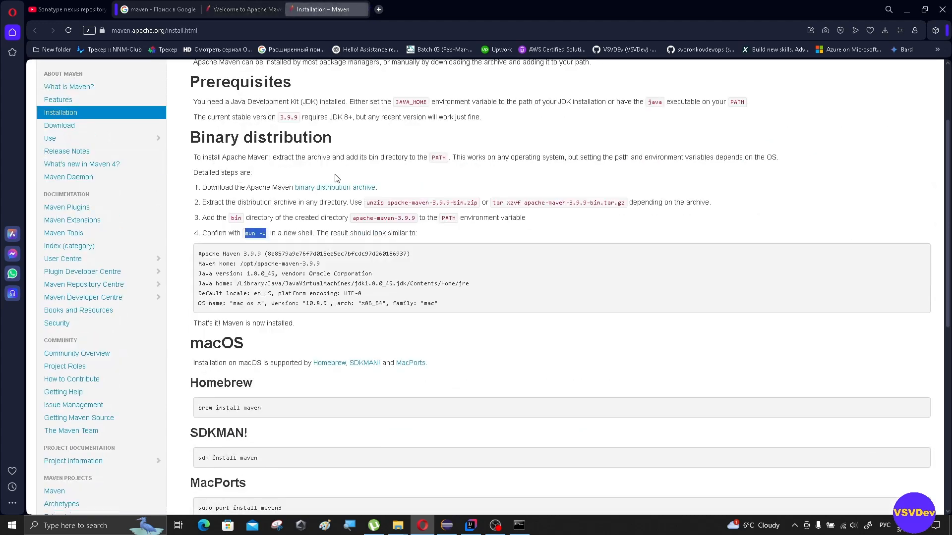
pyautogui.scroll(-8, 337, 179)
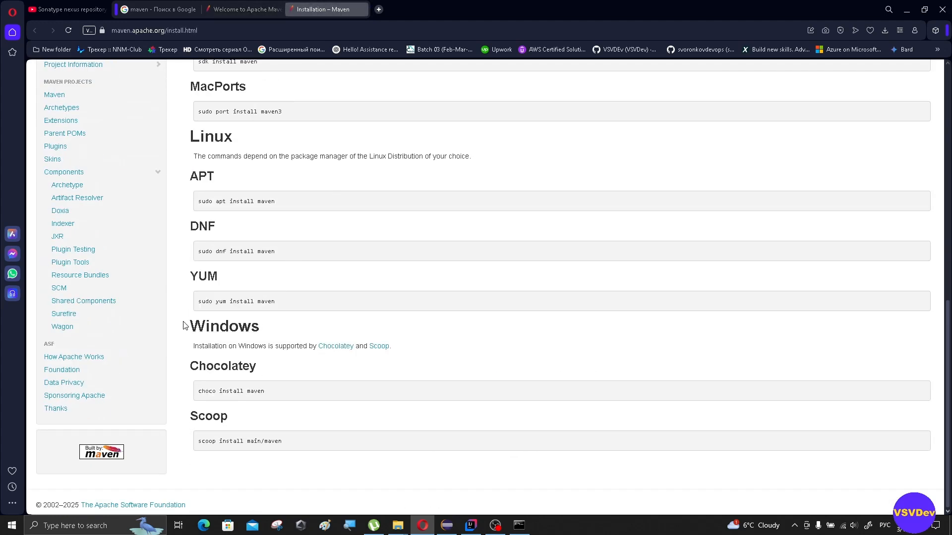
pyautogui.moveTo(186, 326); pyautogui.dragTo(367, 389)
pyautogui.scroll(1, 254, 236)
pyautogui.moveTo(189, 185); pyautogui.dragTo(291, 218)
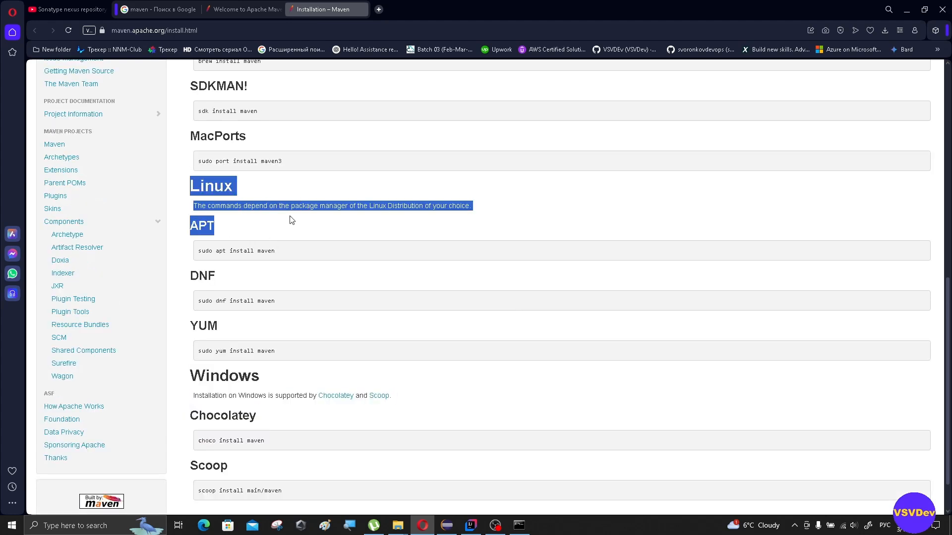
pyautogui.moveTo(199, 251); pyautogui.dragTo(272, 252)
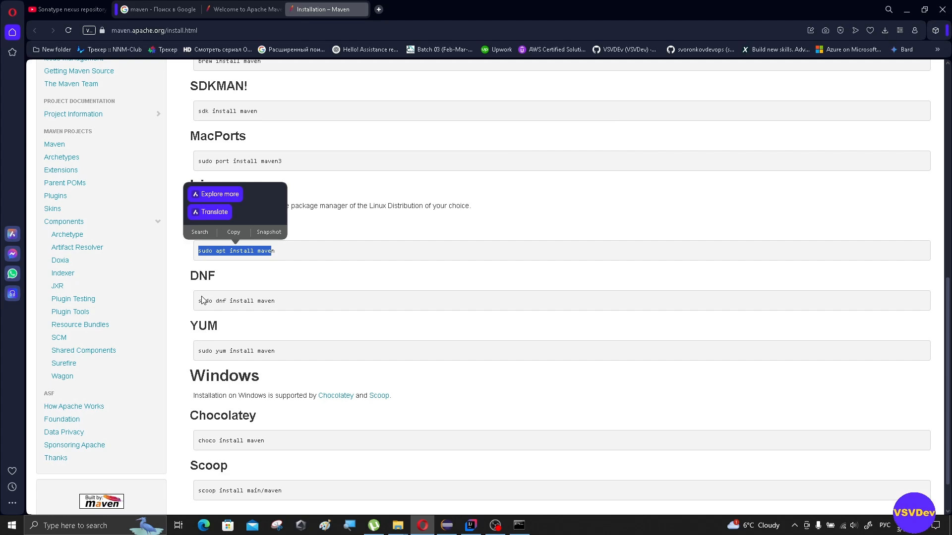
pyautogui.moveTo(219, 301); pyautogui.dragTo(260, 302)
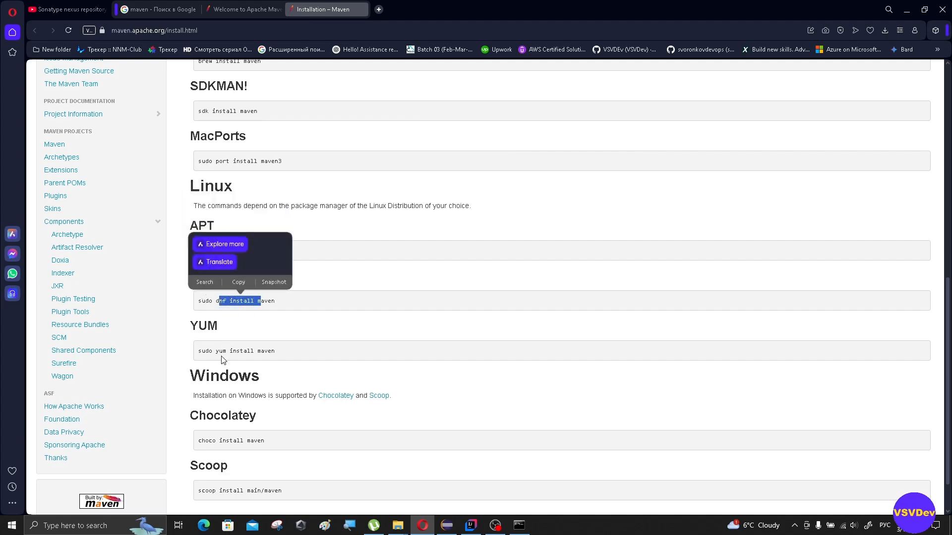
pyautogui.moveTo(220, 351); pyautogui.dragTo(254, 352)
pyautogui.scroll(3, 262, 249)
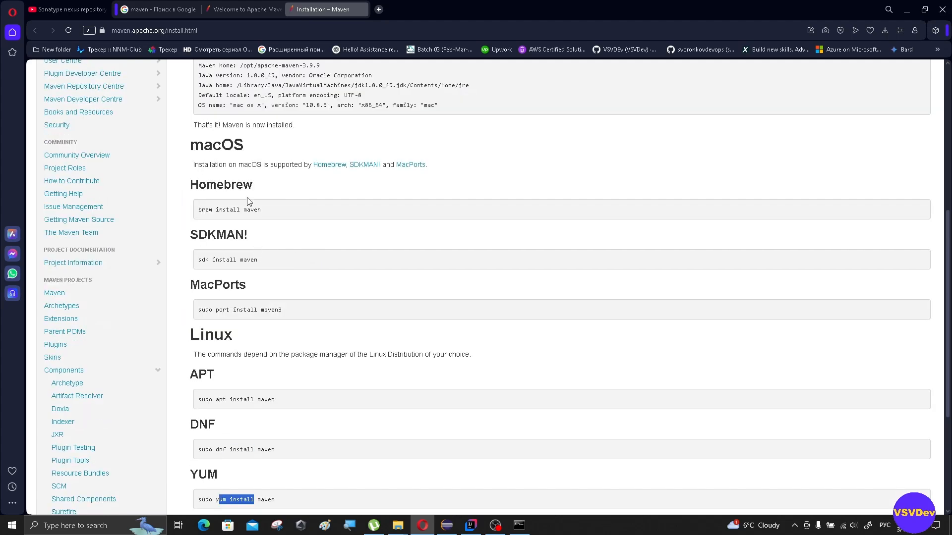
pyautogui.moveTo(191, 185); pyautogui.dragTo(257, 198)
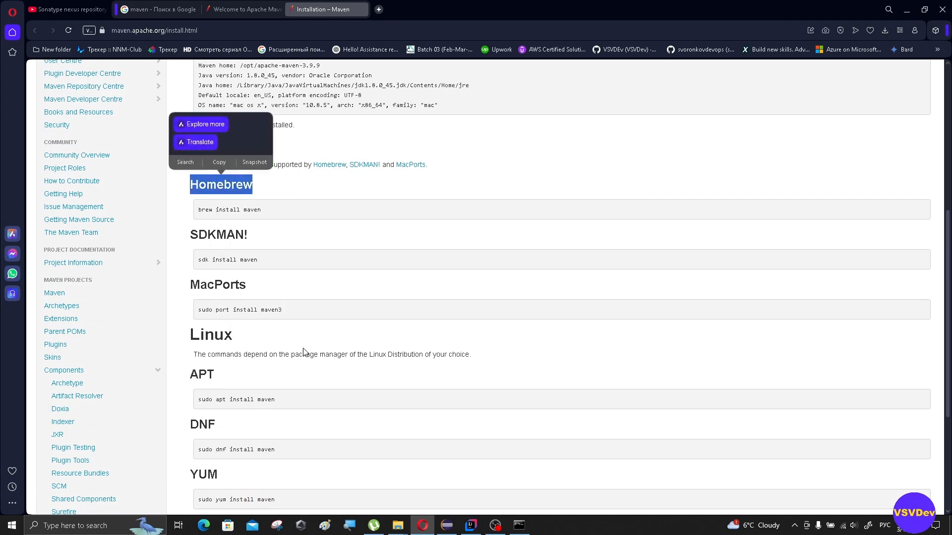
# Step: Review the binary distribution's extract and PATH instructions and the JAVA_HOME prerequisite on the Installation page
pyautogui.scroll(3, 370, 302)
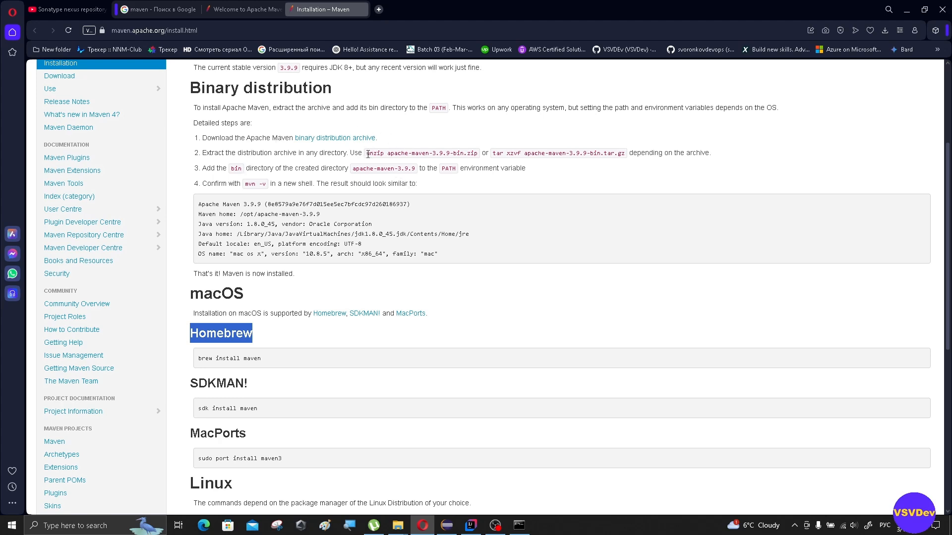
pyautogui.moveTo(368, 154); pyautogui.dragTo(423, 152)
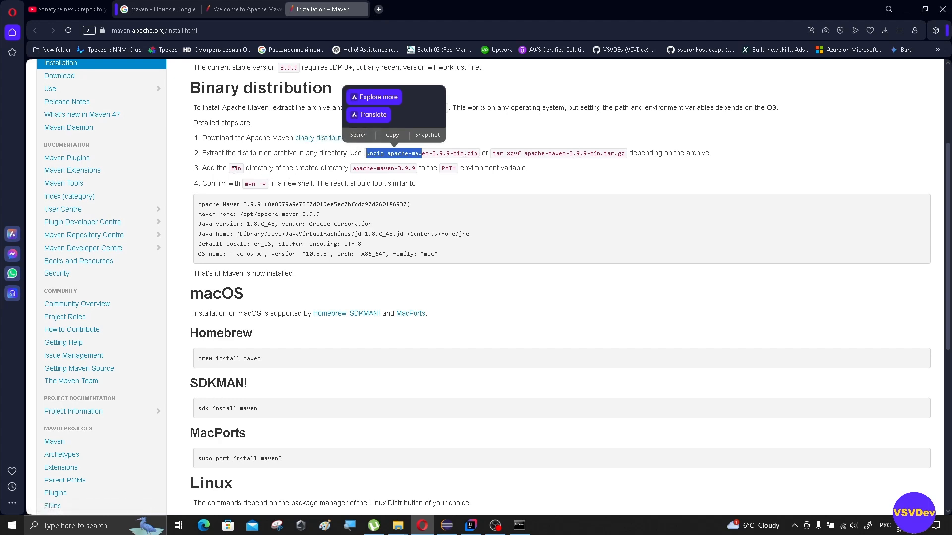
pyautogui.moveTo(232, 170); pyautogui.dragTo(489, 170)
pyautogui.scroll(3, 463, 110)
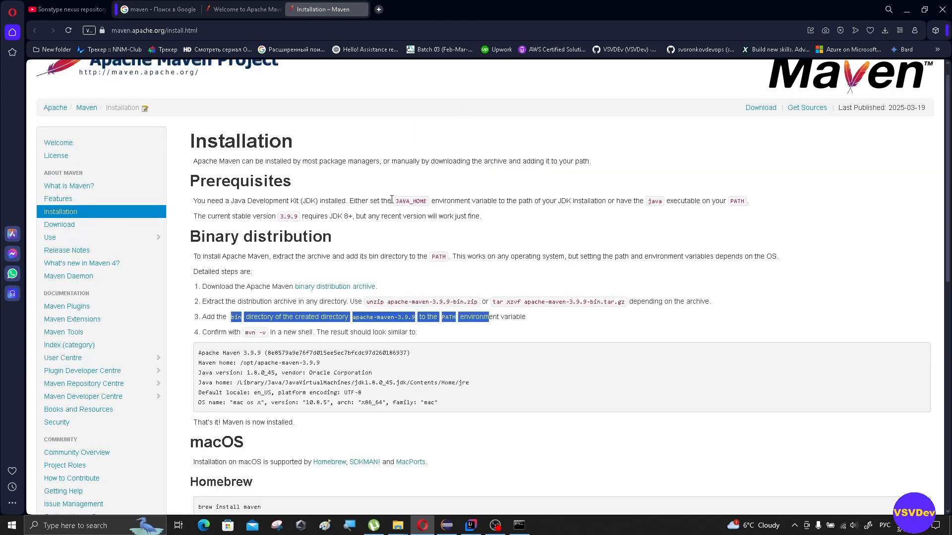
pyautogui.moveTo(396, 202); pyautogui.dragTo(428, 199)
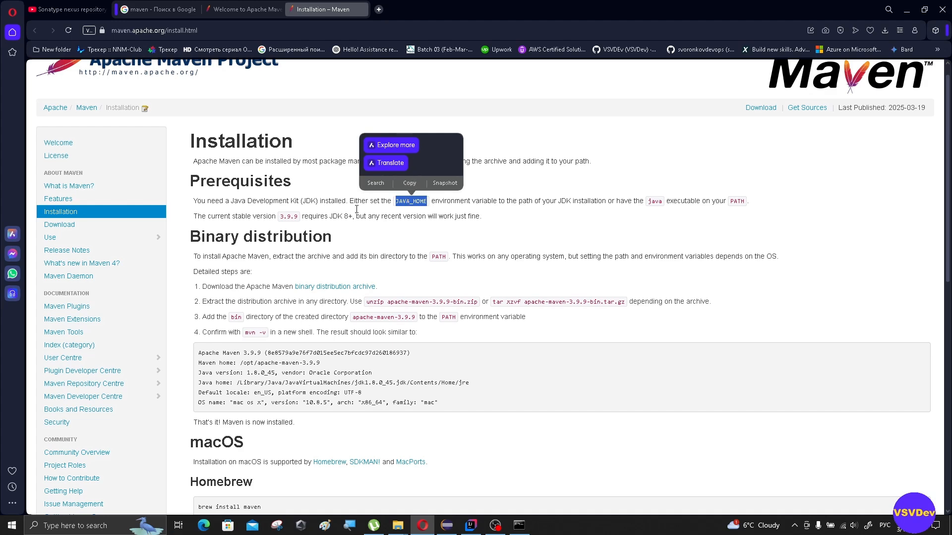
# Step: Search Windows for "env" and open the Environment Variables dialog from the system properties
pyautogui.click(48, 525)
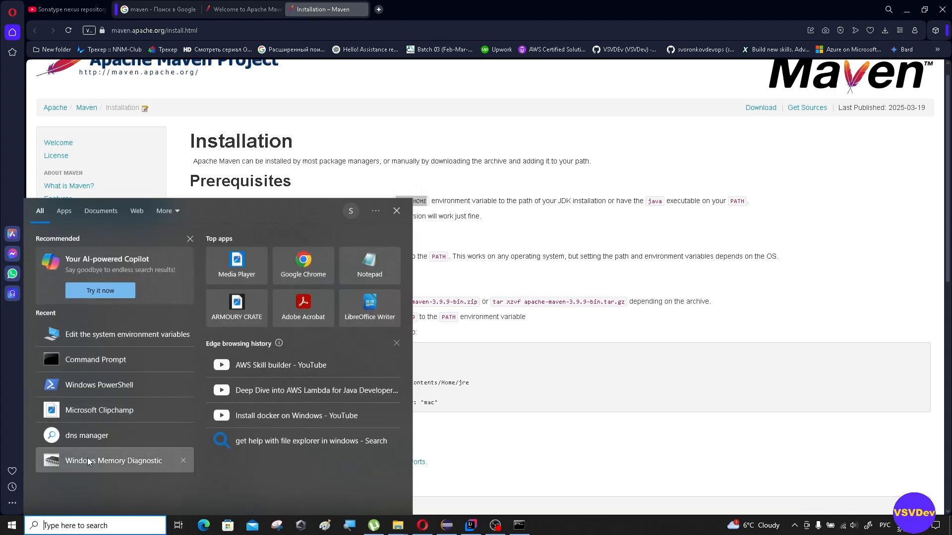
pyautogui.write('ут')
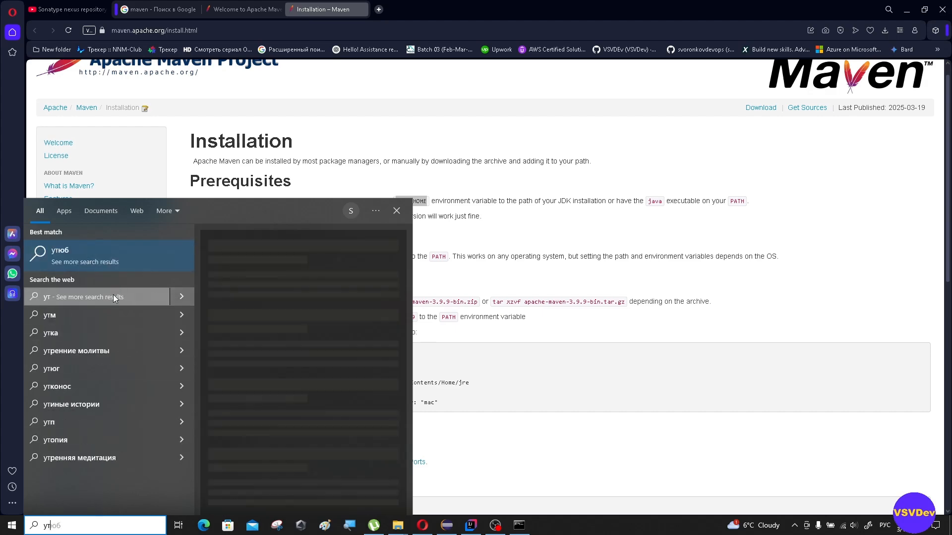
pyautogui.press('BackSpace')
pyautogui.press('BackSpace')
pyautogui.hotkey('alt', 'shift')
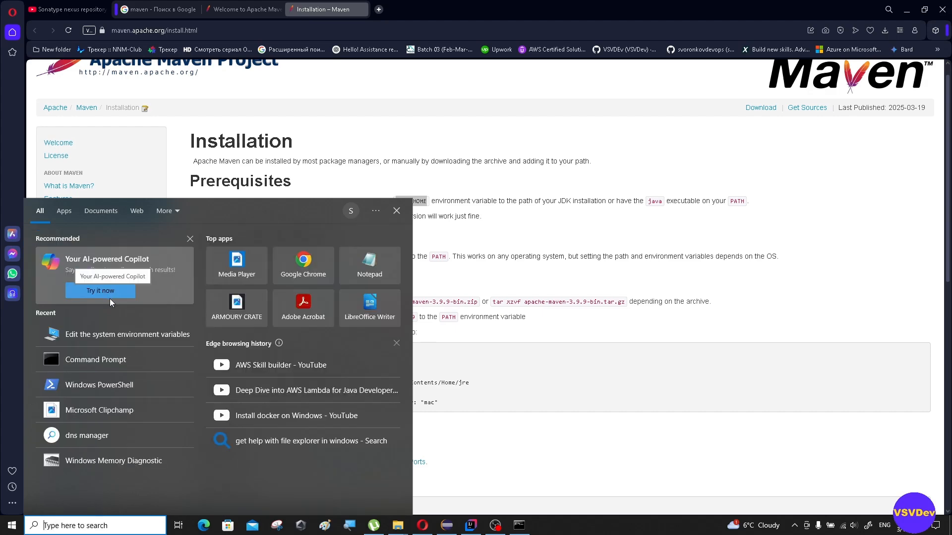
pyautogui.write('env')
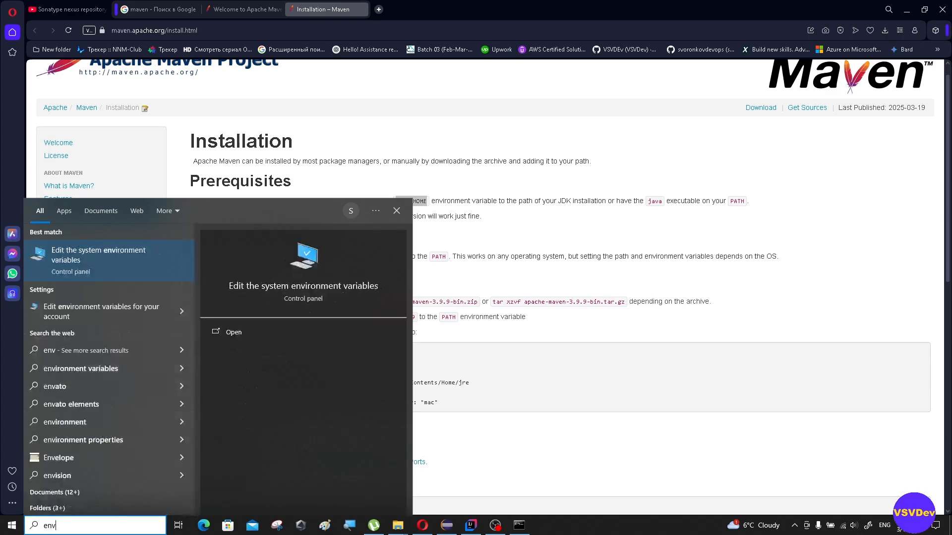
pyautogui.click(296, 290)
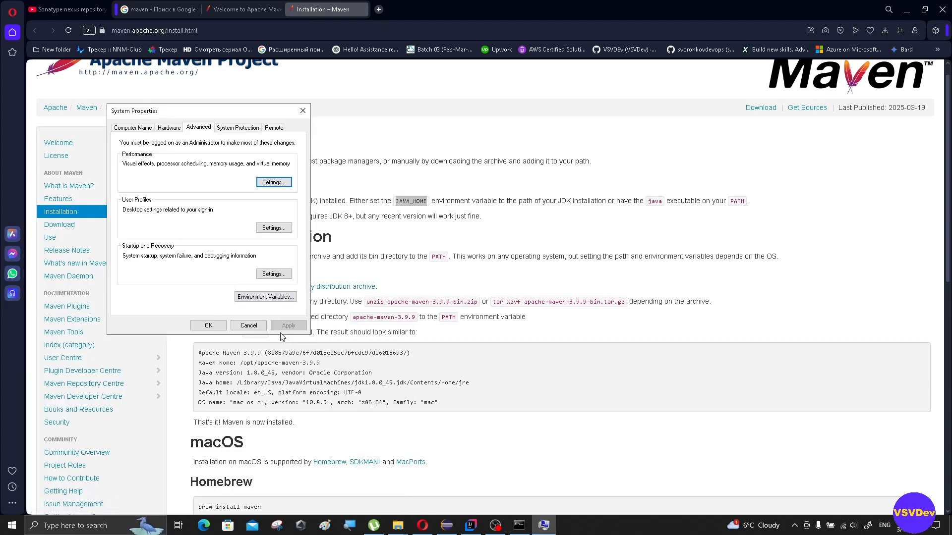
pyautogui.click(277, 298)
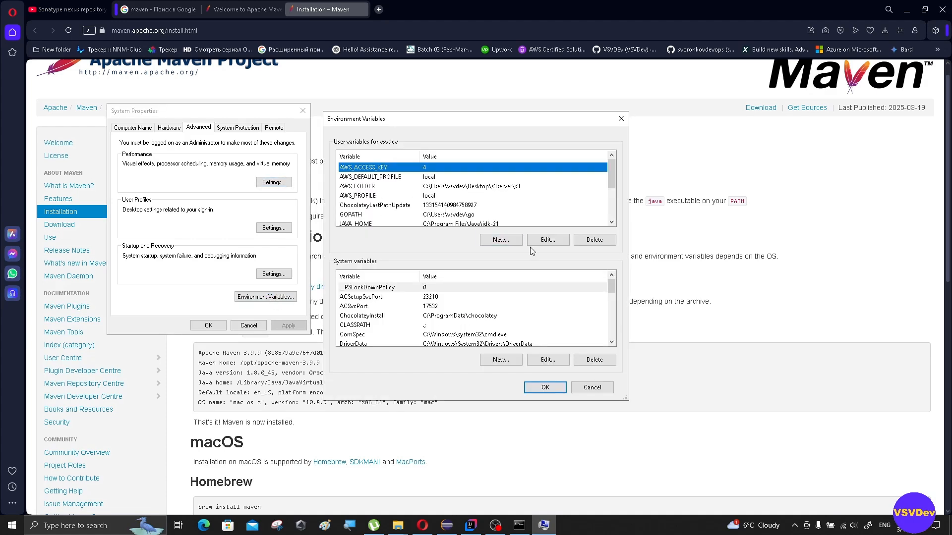
pyautogui.click(501, 240)
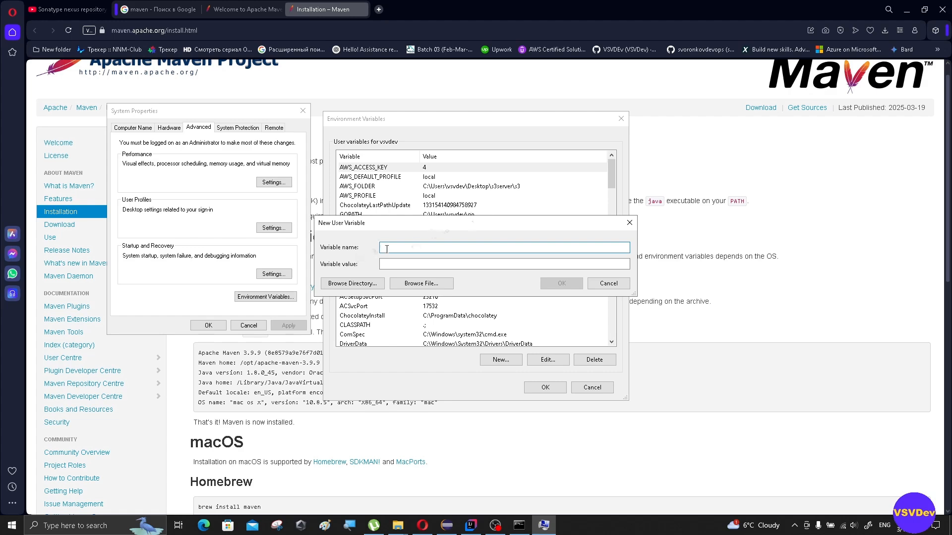
pyautogui.write('JAVA_HOME')
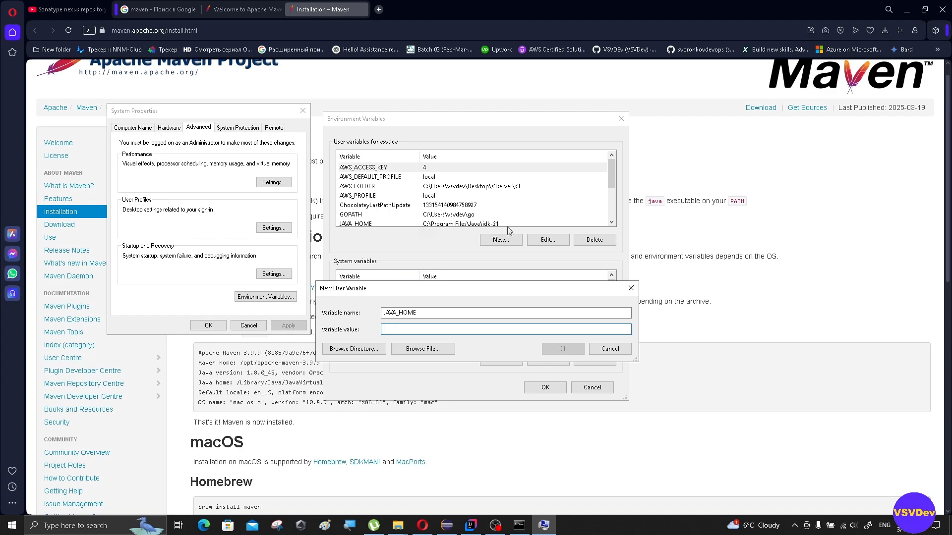
pyautogui.click(612, 349)
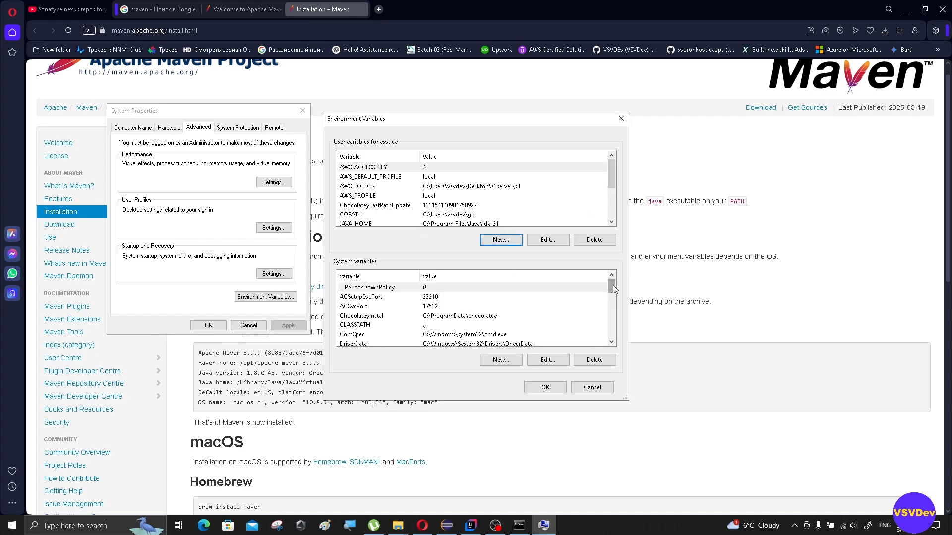
# Step: Check the JAVA_HOME entry among the system variables and close the Environment Variables and System Properties dialogs
pyautogui.moveTo(614, 285); pyautogui.dragTo(613, 290)
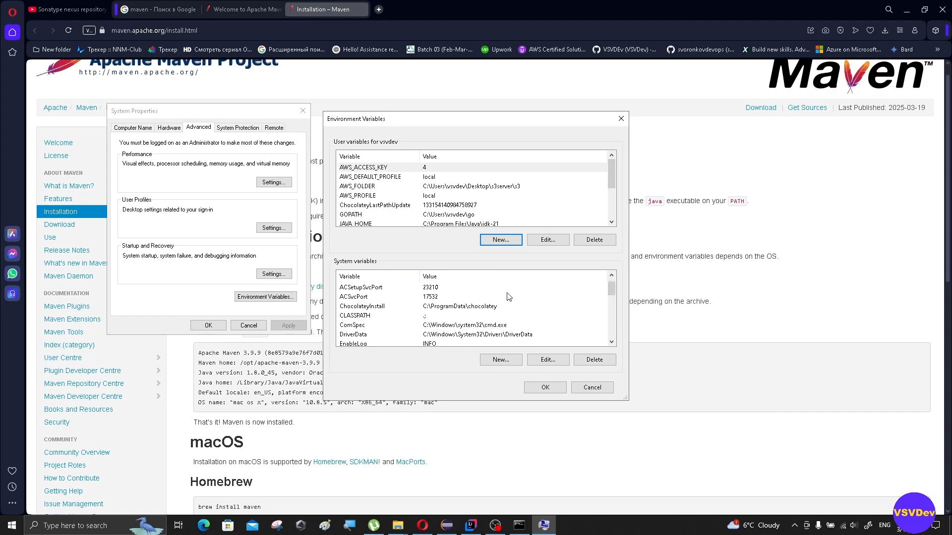
pyautogui.scroll(-1, 406, 318)
pyautogui.click(372, 324)
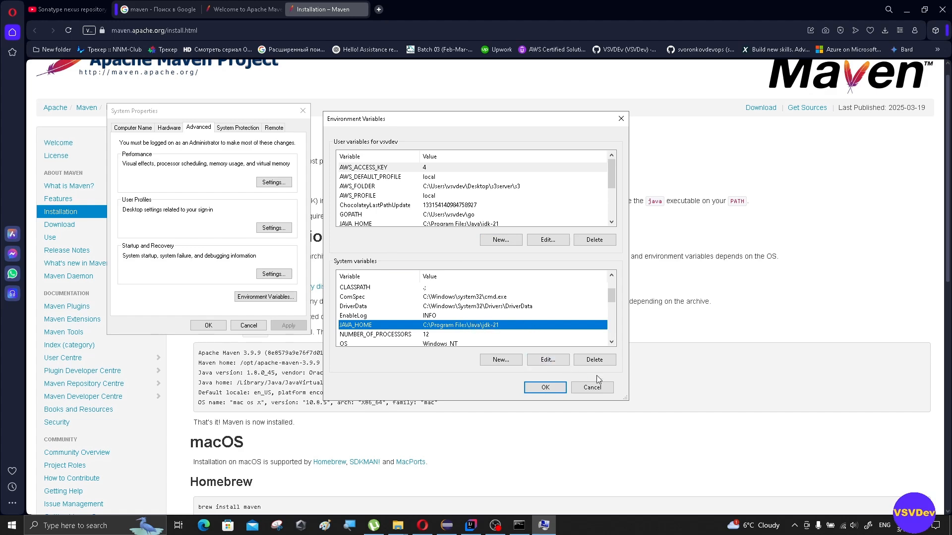
pyautogui.click(509, 361)
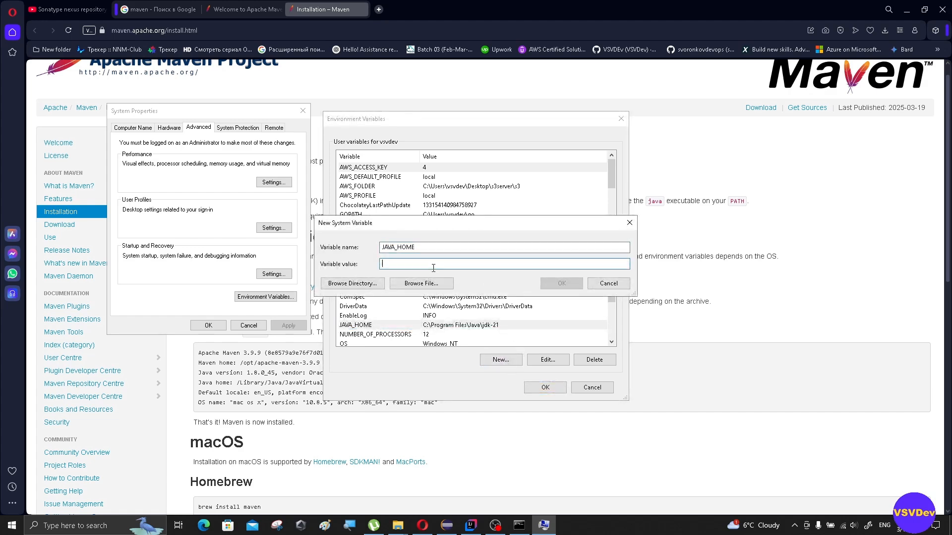
pyautogui.click(611, 284)
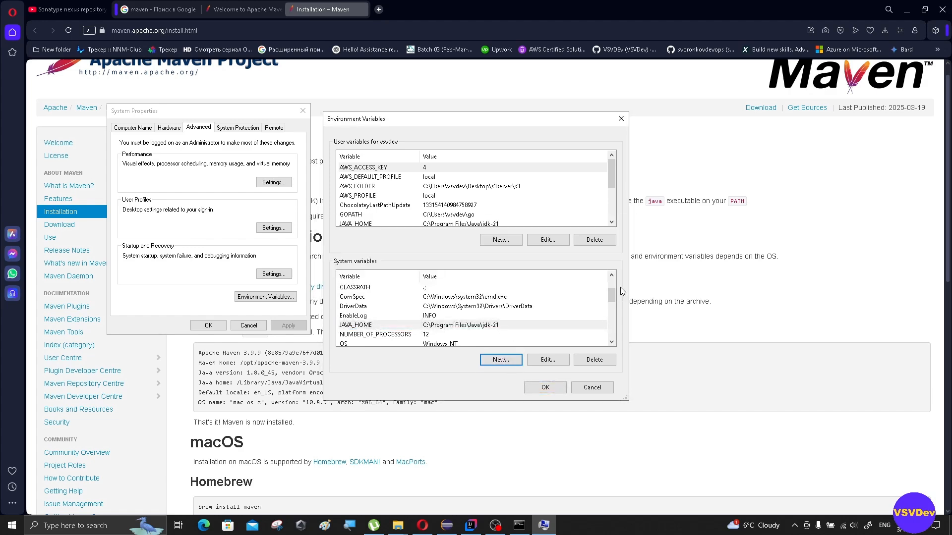
pyautogui.click(494, 328)
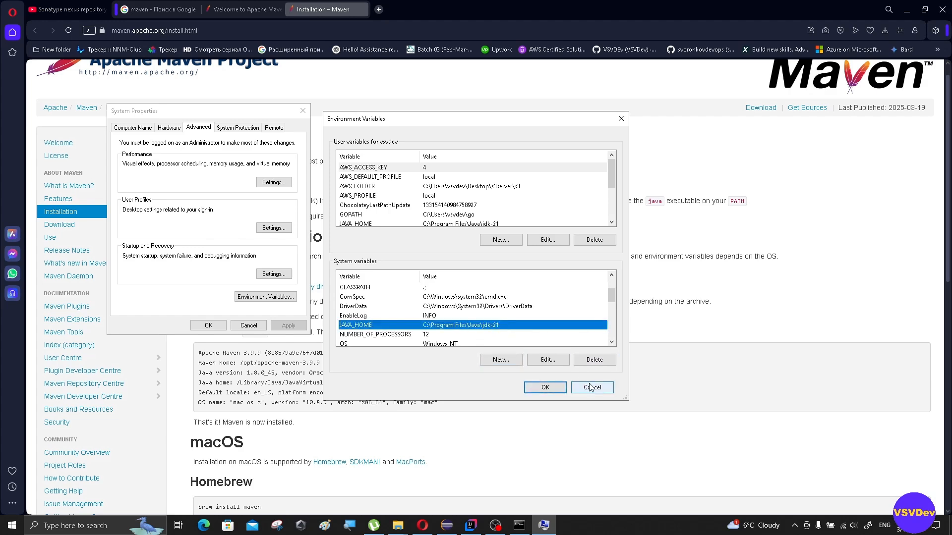
pyautogui.click(620, 121)
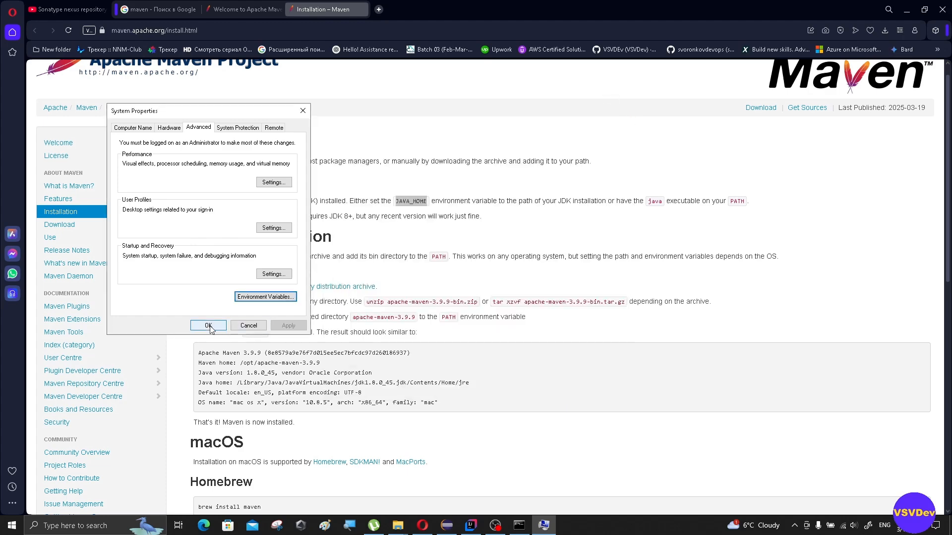
pyautogui.click(208, 326)
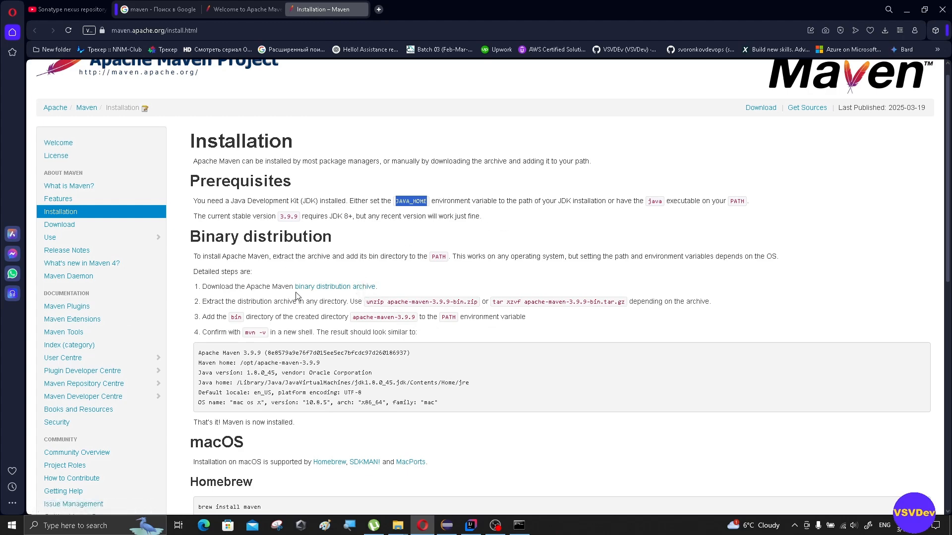
# Step: Open the Maven binary distribution download page and look through its Files and Other Releases sections
pyautogui.click(320, 293)
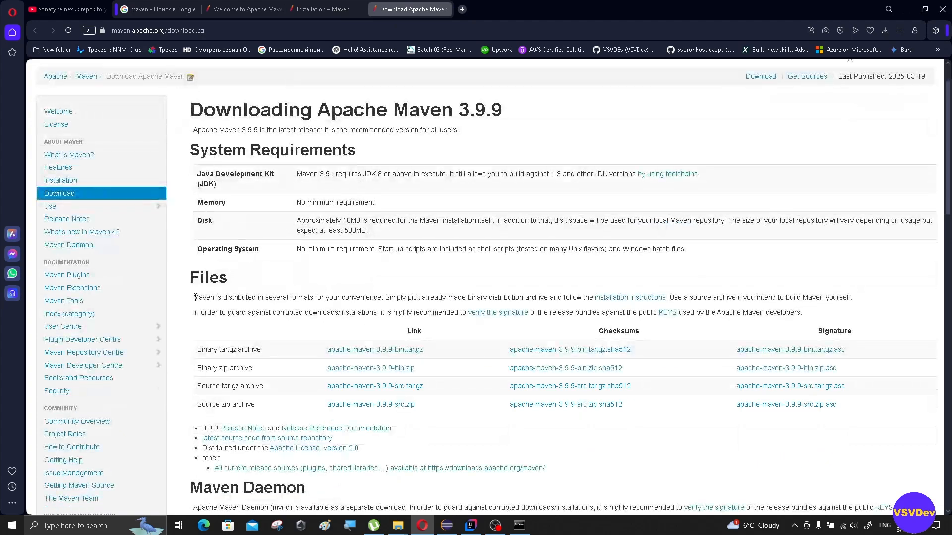
pyautogui.moveTo(189, 271); pyautogui.dragTo(319, 311)
pyautogui.scroll(-4, 249, 320)
pyautogui.scroll(-5, 250, 344)
pyautogui.moveTo(191, 327); pyautogui.dragTo(426, 347)
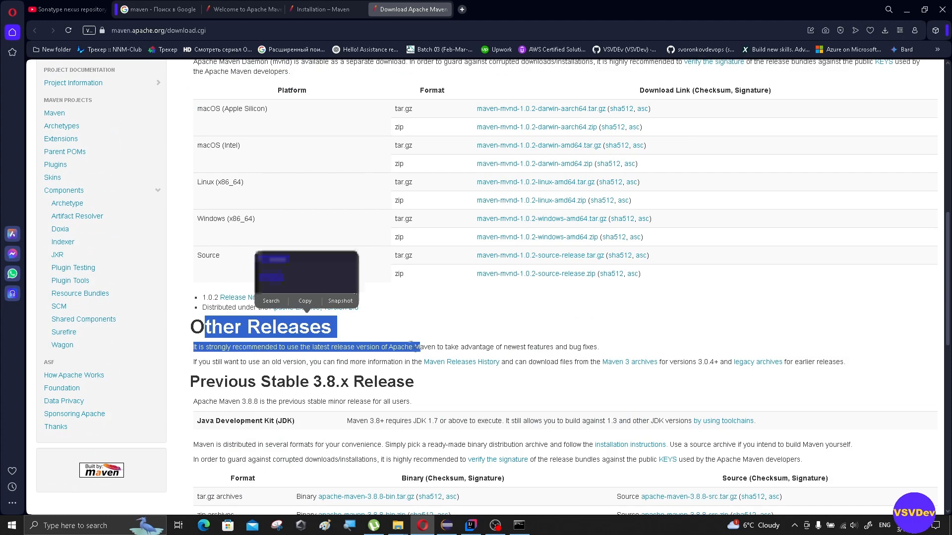
# Step: Examine the binary and source archives offered for Maven 3.9.9 in the Files section of the download page
pyautogui.scroll(7, 203, 248)
pyautogui.moveTo(188, 178); pyautogui.dragTo(229, 183)
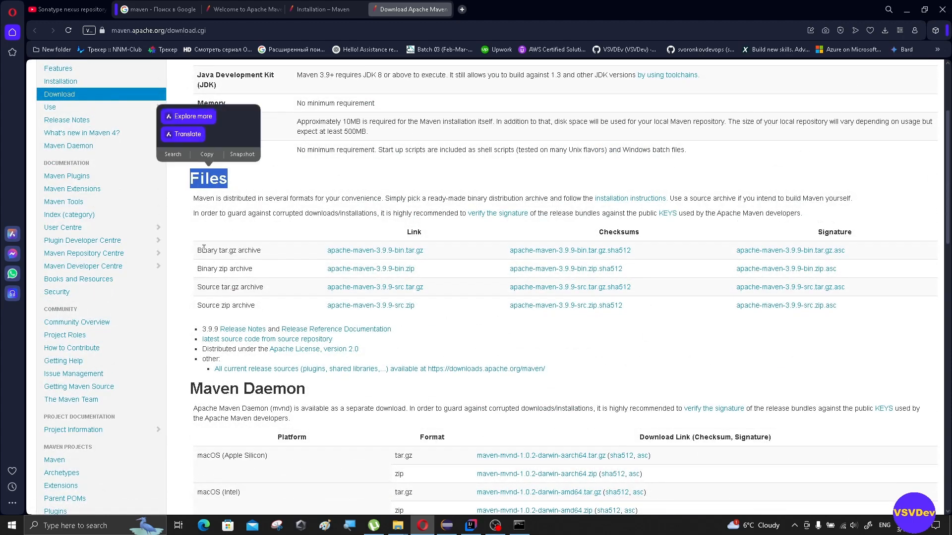
pyautogui.moveTo(202, 250); pyautogui.dragTo(282, 253)
pyautogui.moveTo(212, 269); pyautogui.dragTo(273, 273)
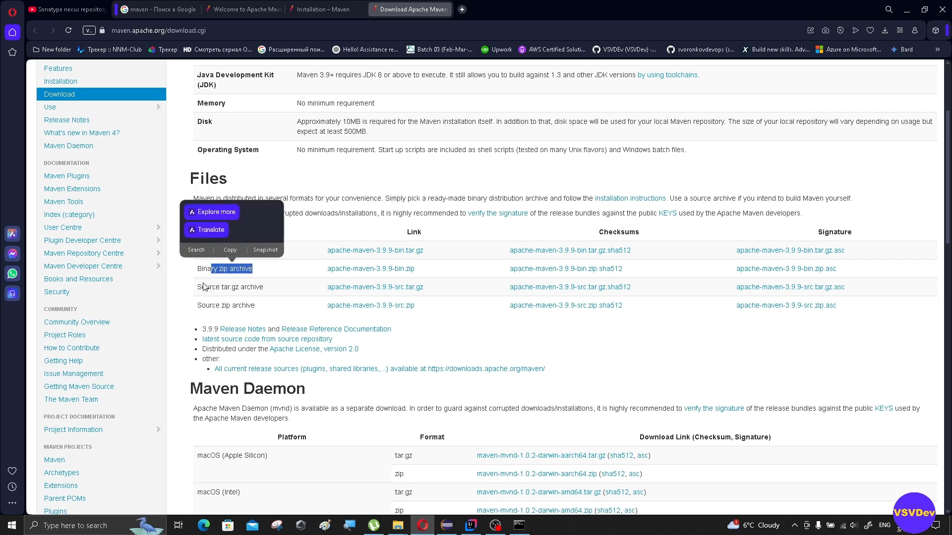
pyautogui.moveTo(197, 289); pyautogui.dragTo(268, 293)
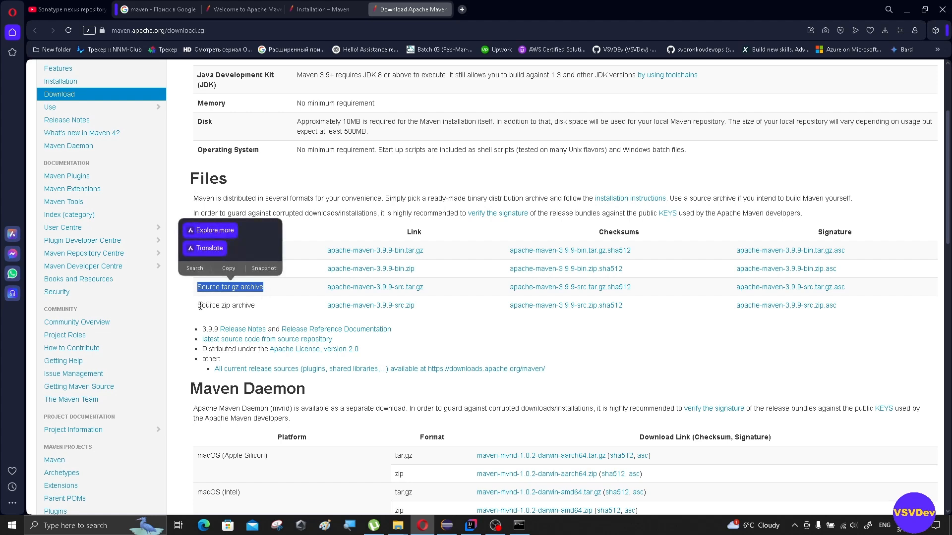
pyautogui.moveTo(199, 306); pyautogui.dragTo(276, 309)
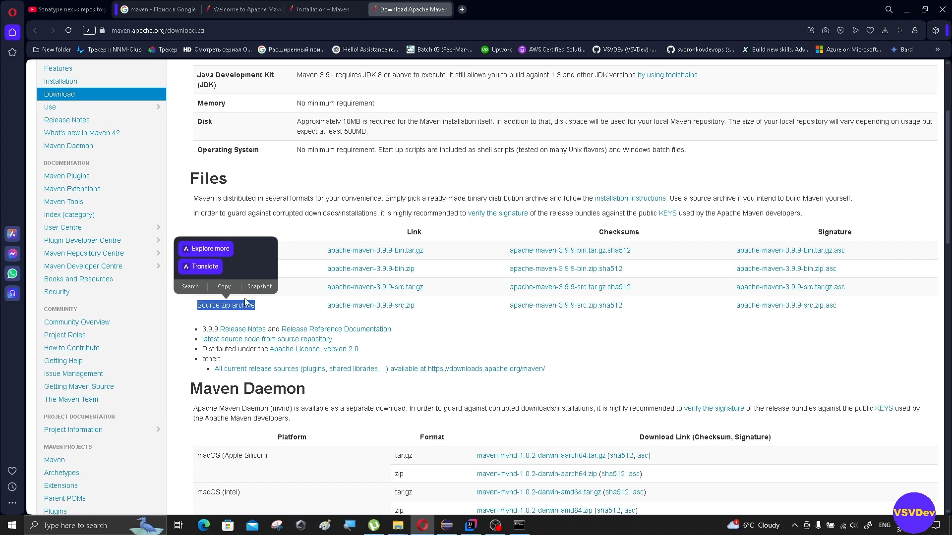
pyautogui.click(292, 244)
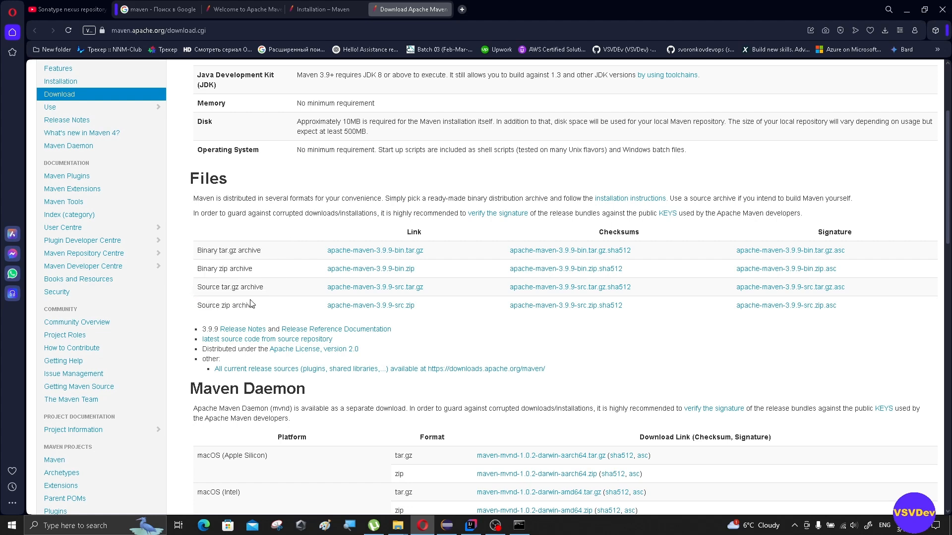
pyautogui.moveTo(260, 306); pyautogui.dragTo(197, 306)
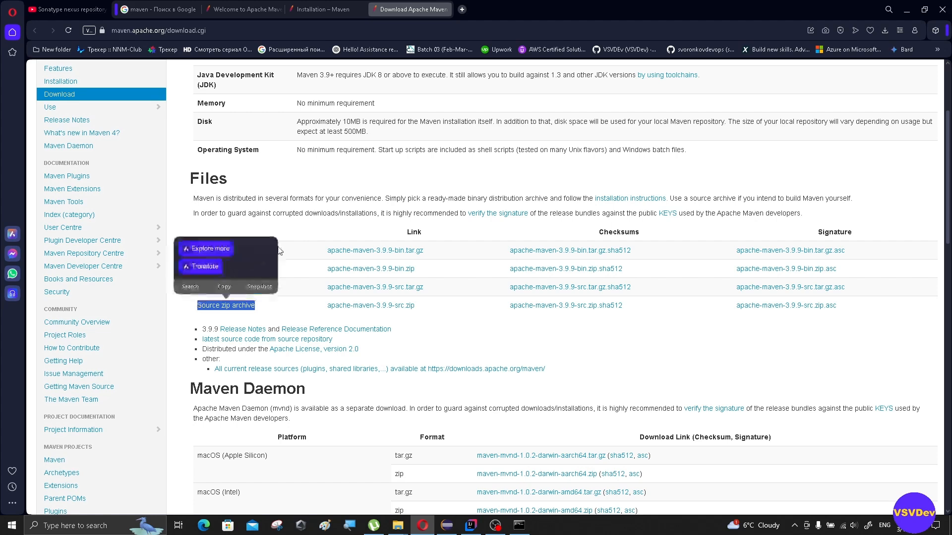
# Step: Download the binary zip archive apache-maven-3.9.9-bin.zip
pyautogui.click(279, 251)
pyautogui.moveTo(255, 268); pyautogui.dragTo(197, 273)
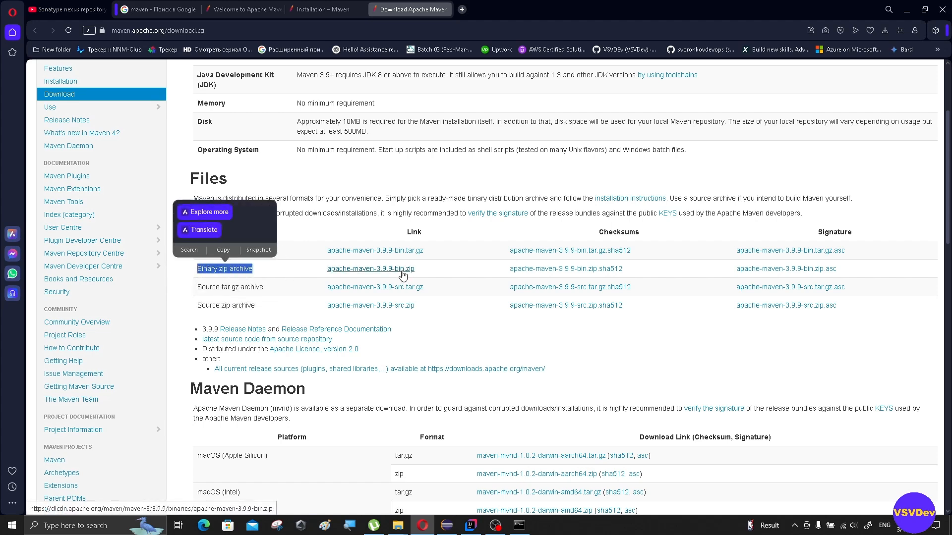
pyautogui.click(402, 271)
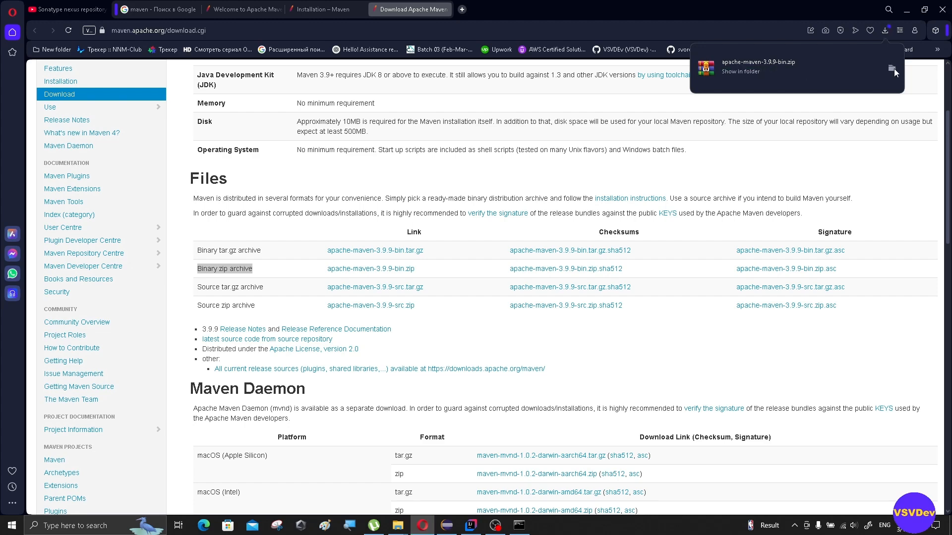
# Step: Open the downloaded apache-maven-3.9.9-bin archive from its folder in WinRAR, dismissing the trial notice and clearing the folder window away
pyautogui.click(890, 68)
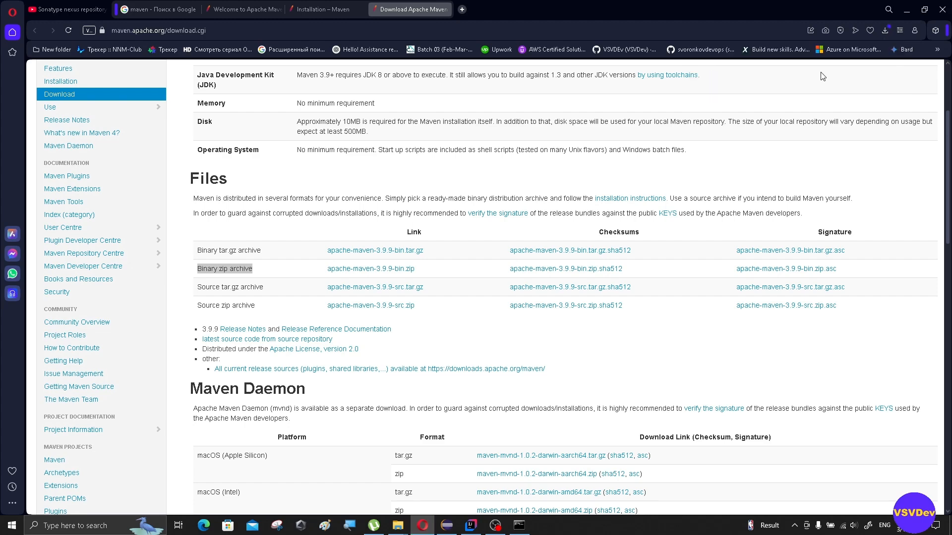
pyautogui.doubleClick(321, 477)
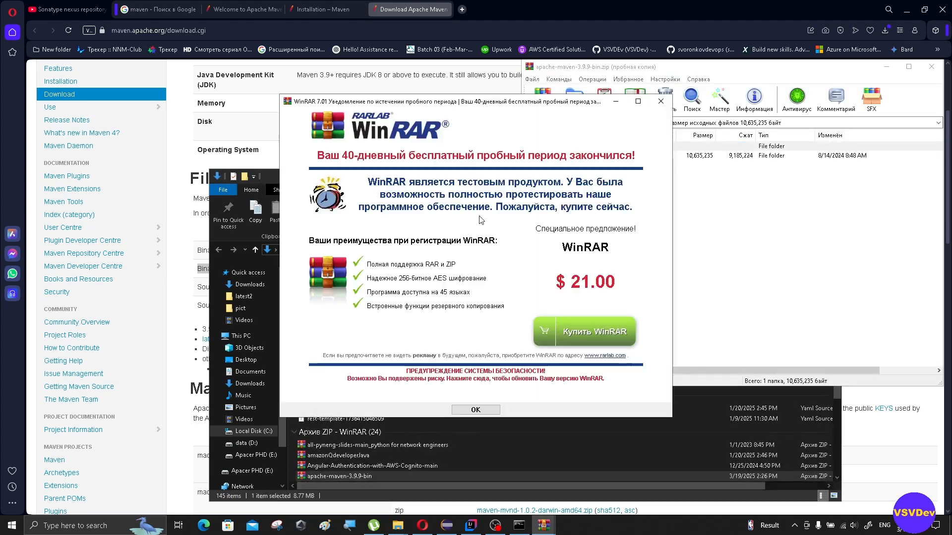
pyautogui.click(661, 102)
pyautogui.click(472, 175)
pyautogui.click(785, 177)
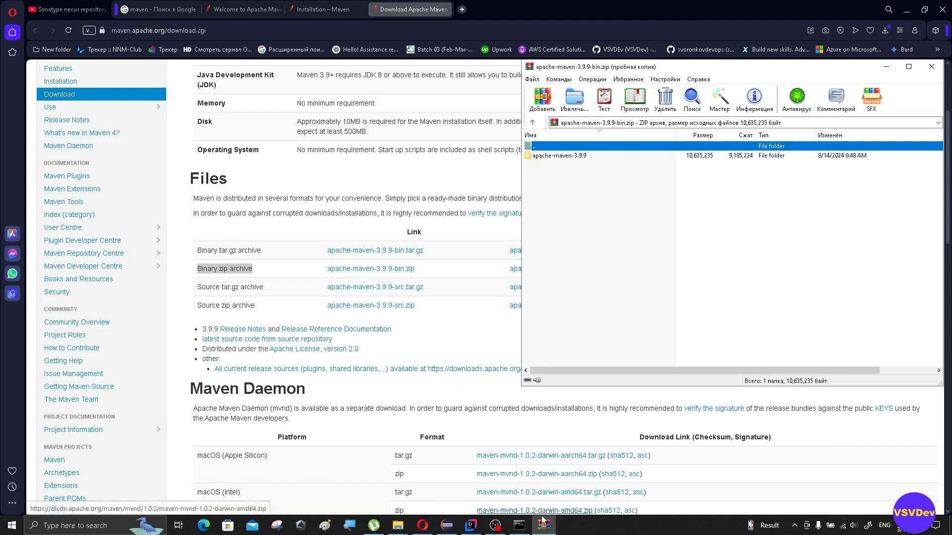
# Step: Extract the apache-maven-3.9.9 folder from the archive into C:\maven
pyautogui.click(398, 525)
pyautogui.click(295, 460)
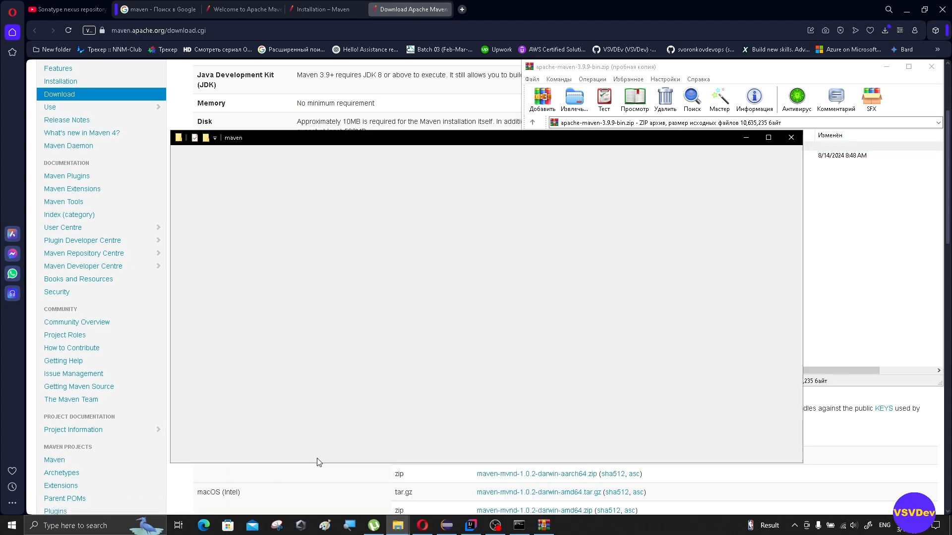
pyautogui.moveTo(563, 144); pyautogui.dragTo(428, 134)
pyautogui.click(570, 157)
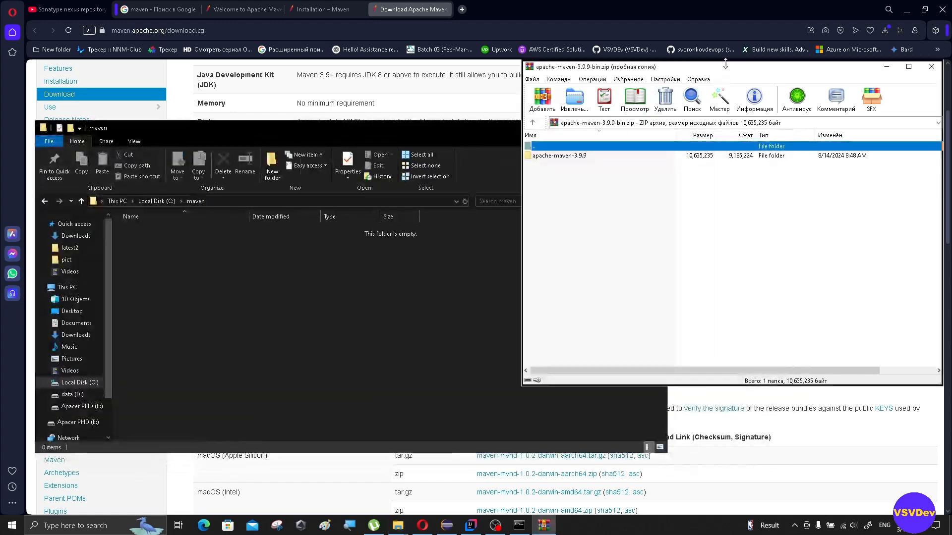
pyautogui.moveTo(570, 156); pyautogui.dragTo(205, 279)
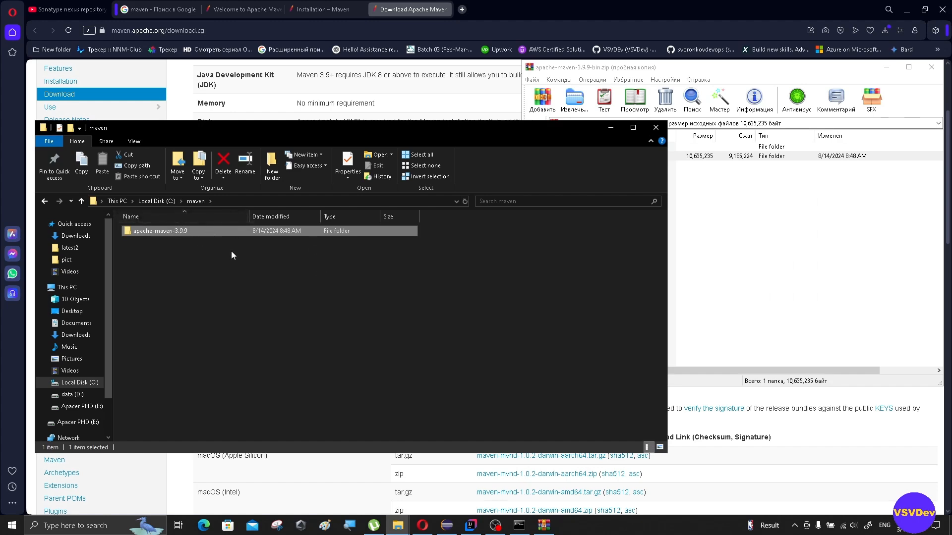
# Step: Check the contents and full path of the extracted apache-maven-3.9.9 folder, minimise its window and close the archive
pyautogui.click(197, 231)
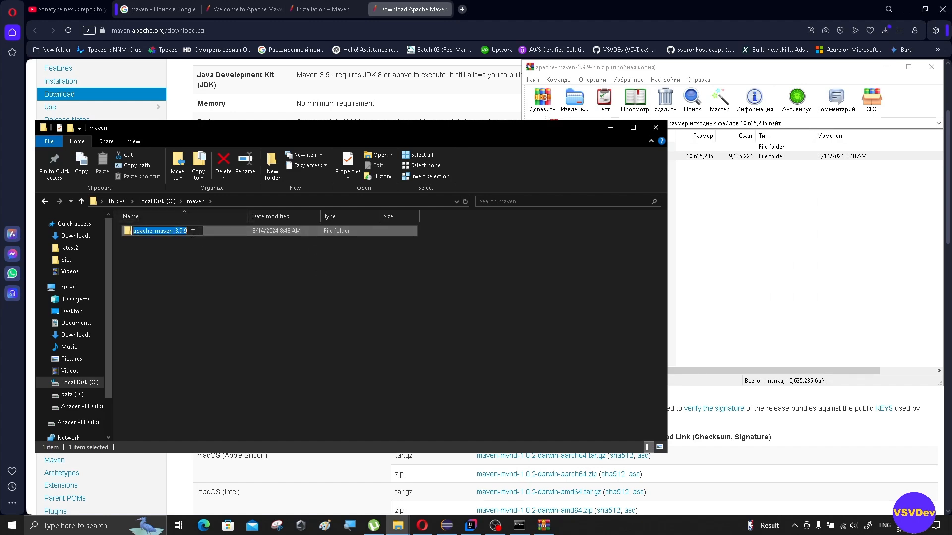
pyautogui.click(167, 266)
pyautogui.doubleClick(142, 236)
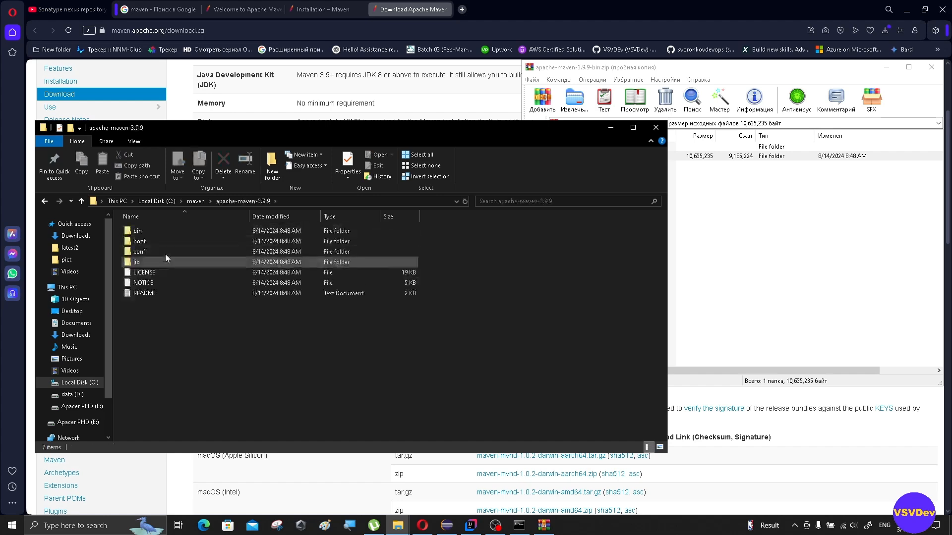
pyautogui.click(303, 199)
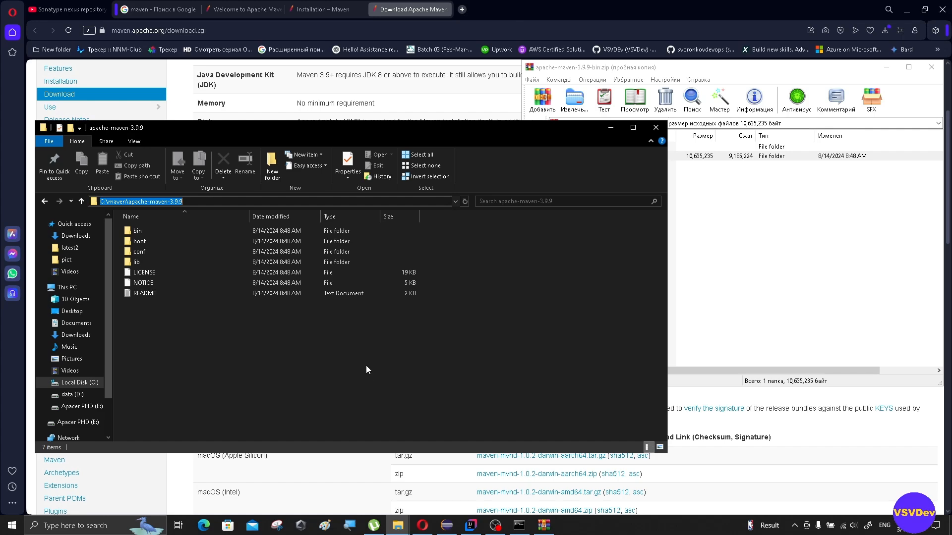
pyautogui.click(420, 359)
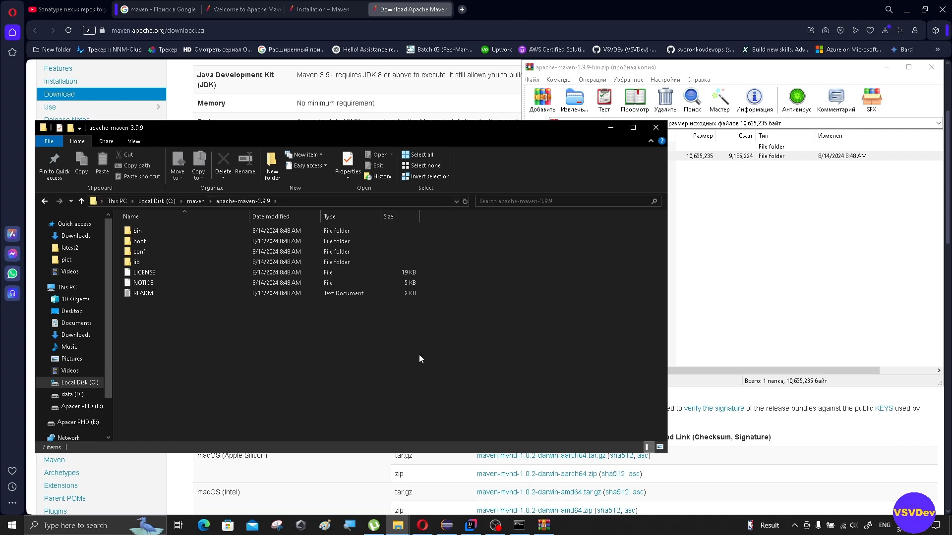
pyautogui.click(611, 129)
pyautogui.click(931, 67)
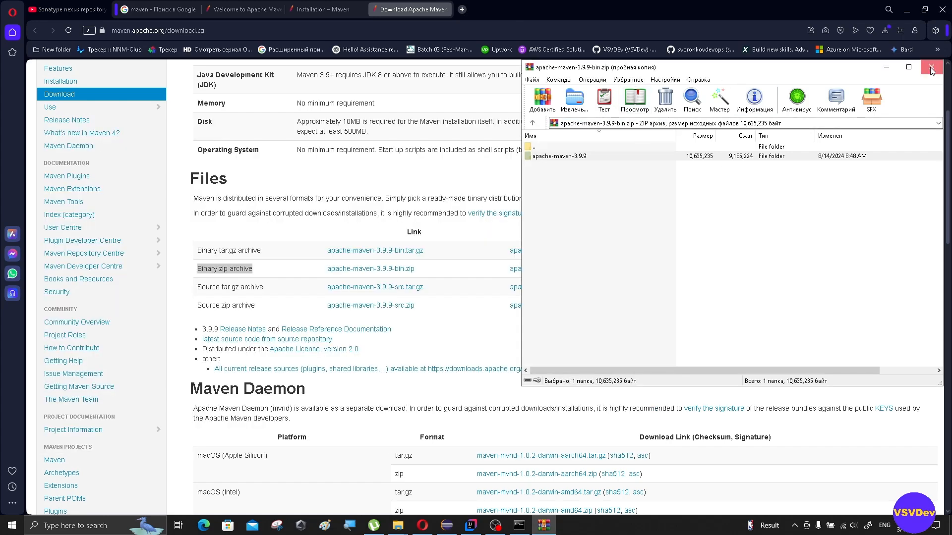
# Step: Review the Installation page's instruction on adding Maven's bin directory to the PATH environment variable
pyautogui.click(349, 10)
pyautogui.scroll(-2, 237, 234)
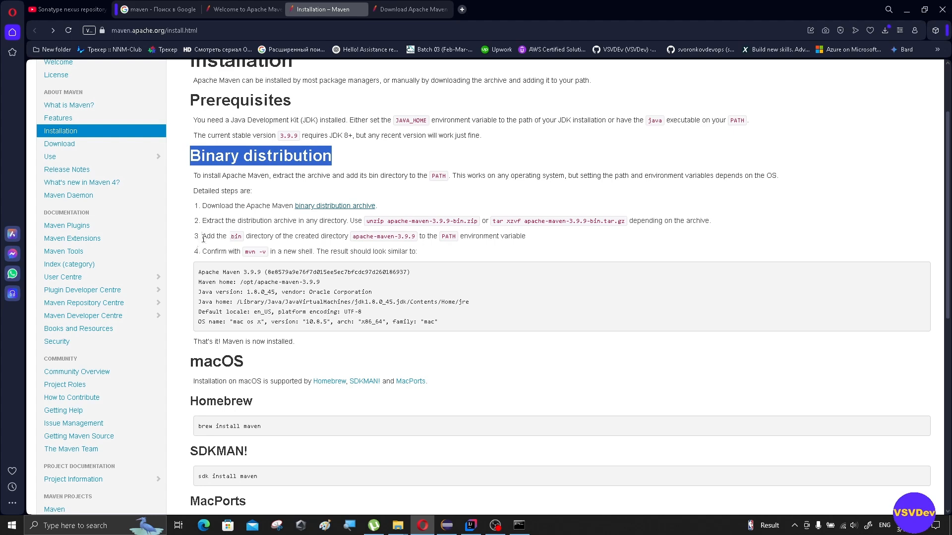
pyautogui.moveTo(201, 237); pyautogui.dragTo(349, 237)
pyautogui.moveTo(434, 236); pyautogui.dragTo(553, 239)
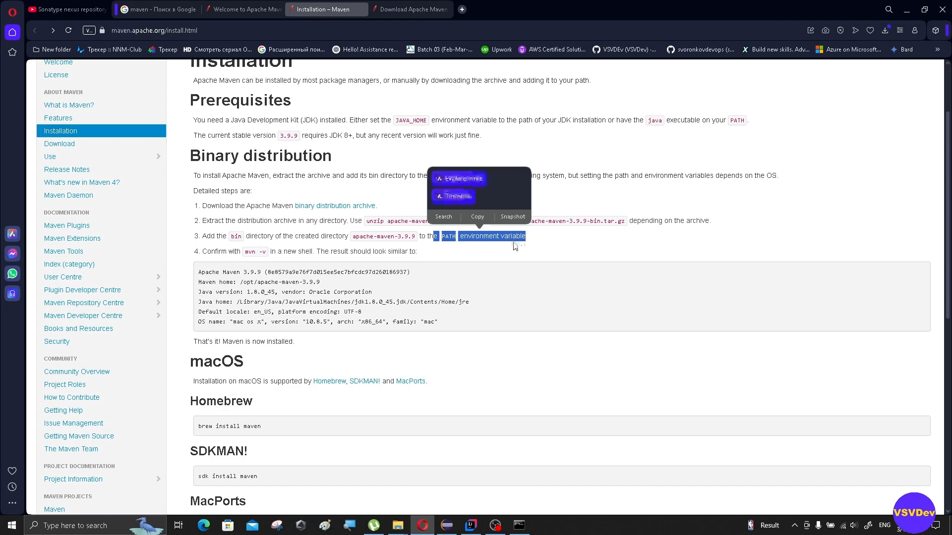
# Step: Search Windows for "env" and open the Environment Variables dialog through the system environment settings
pyautogui.click(111, 524)
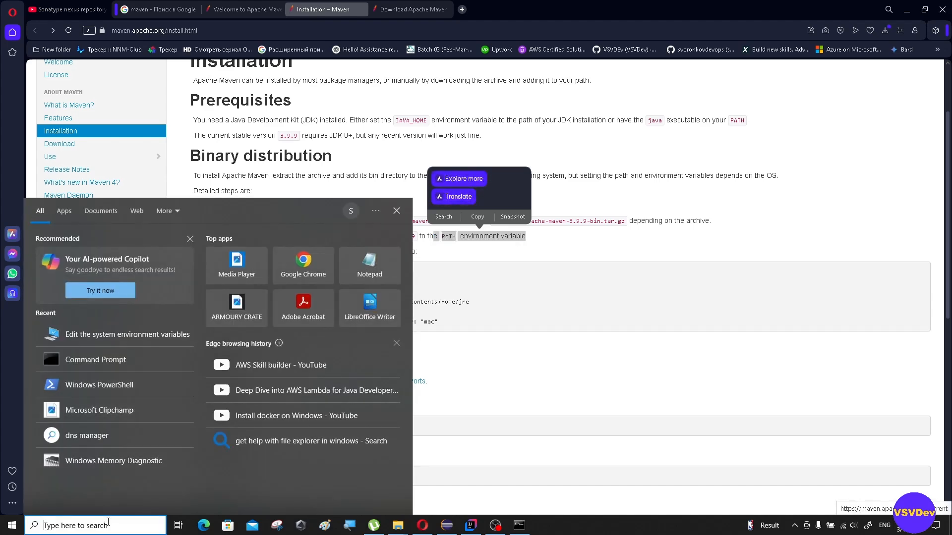
pyautogui.write('env')
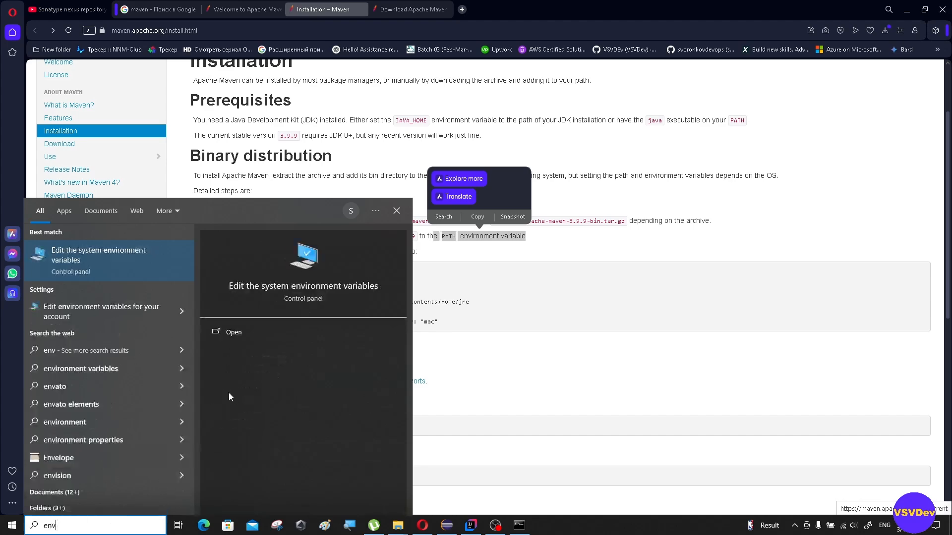
pyautogui.click(287, 288)
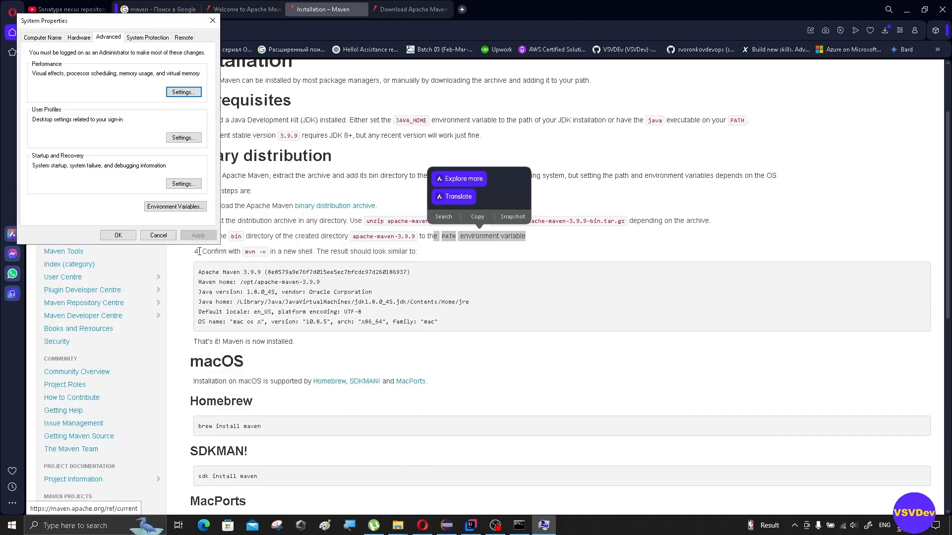
pyautogui.click(174, 207)
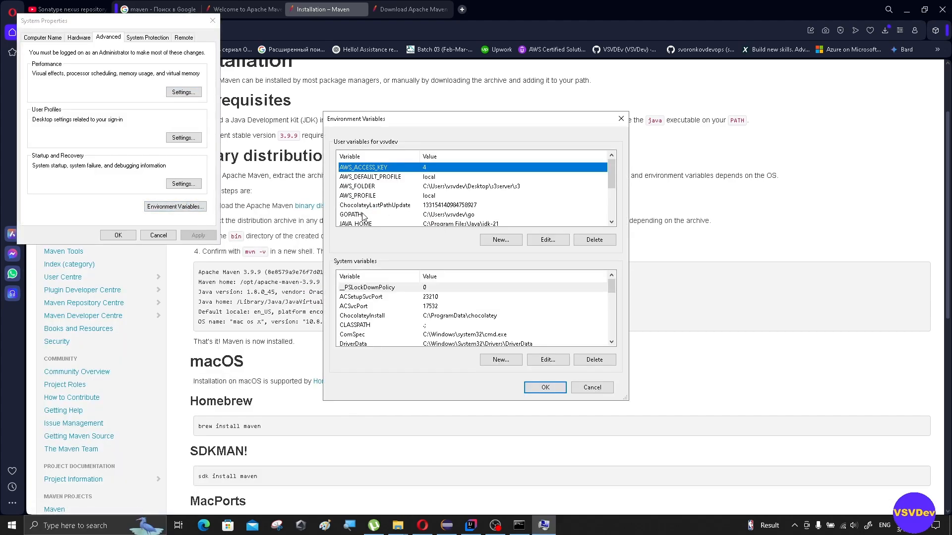
# Step: Find the Path variable among the user variables and open its list of entries
pyautogui.scroll(-2, 395, 194)
pyautogui.scroll(2, 376, 200)
pyautogui.scroll(-1, 373, 193)
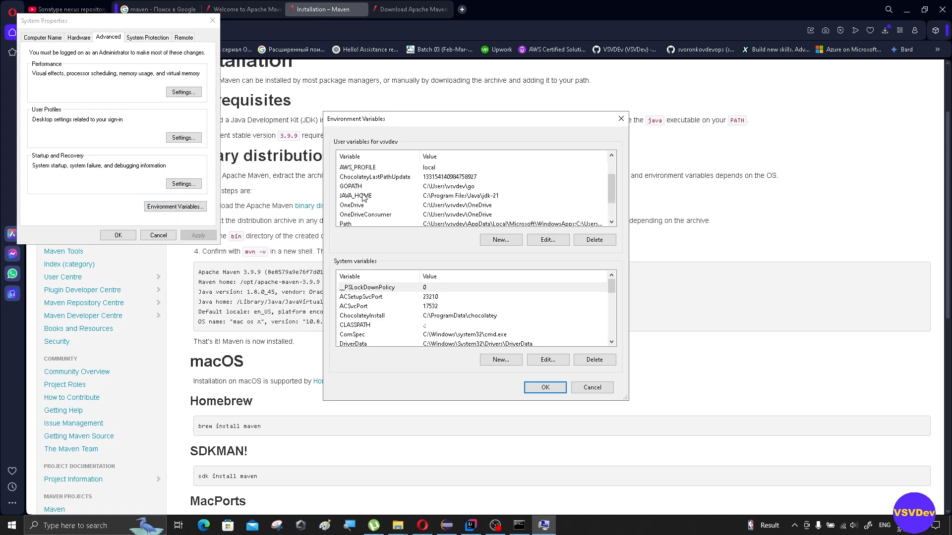
pyautogui.scroll(-1, 367, 210)
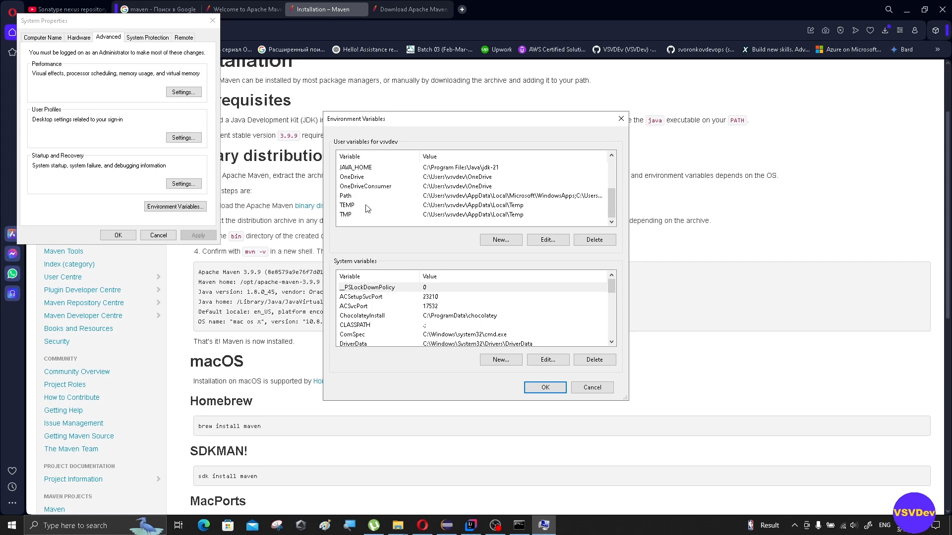
pyautogui.scroll(2, 367, 198)
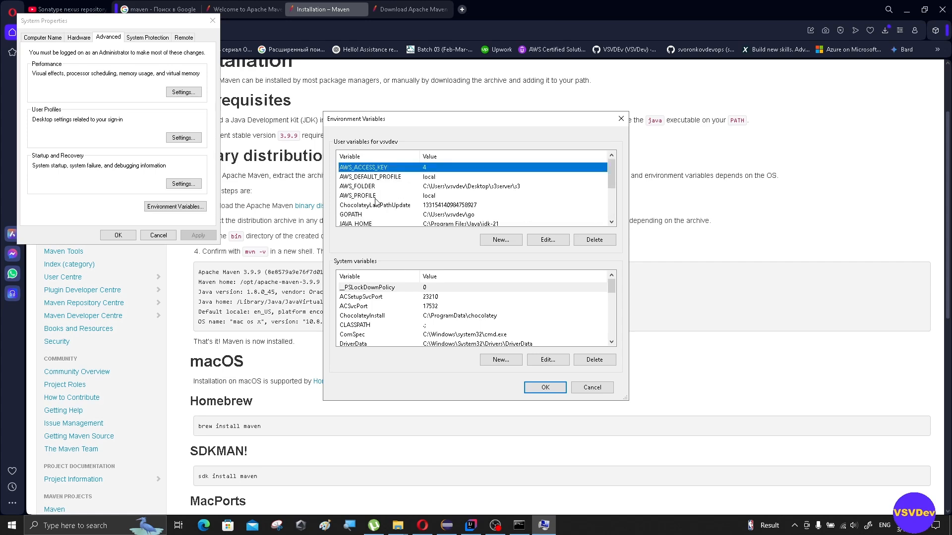
pyautogui.scroll(-2, 375, 200)
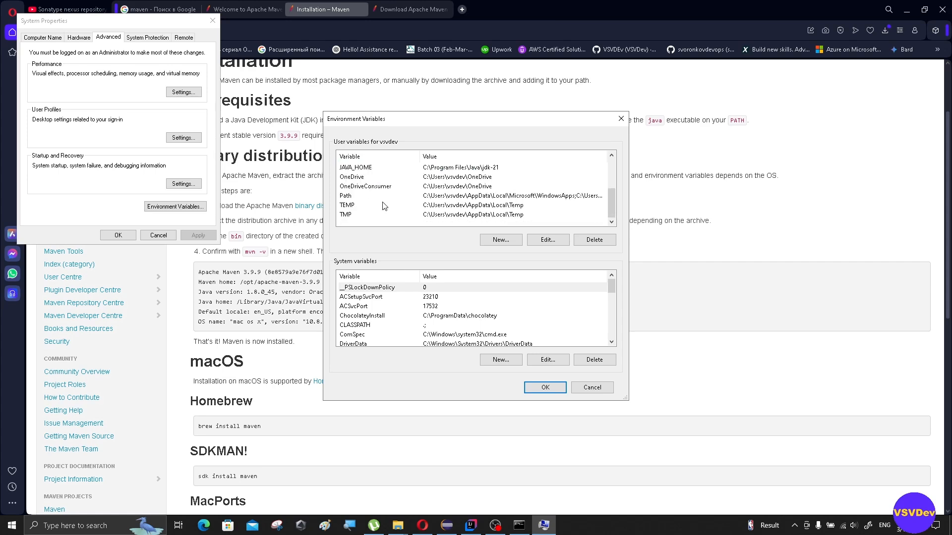
pyautogui.scroll(2, 384, 206)
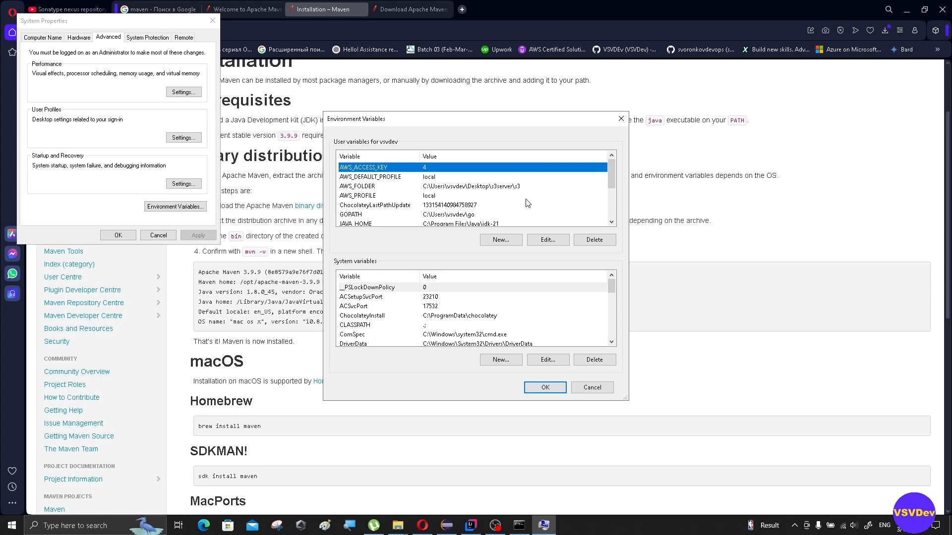
pyautogui.moveTo(612, 173); pyautogui.dragTo(612, 201)
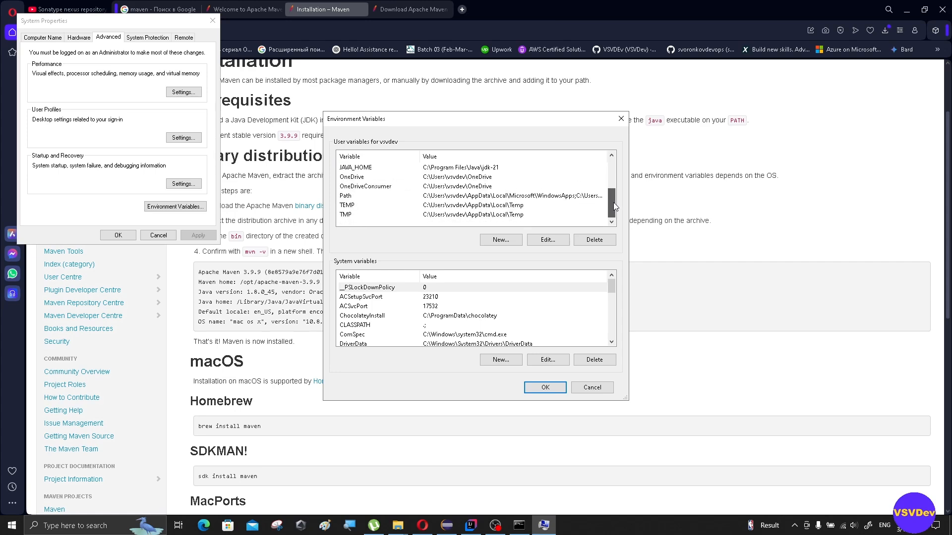
pyautogui.doubleClick(355, 197)
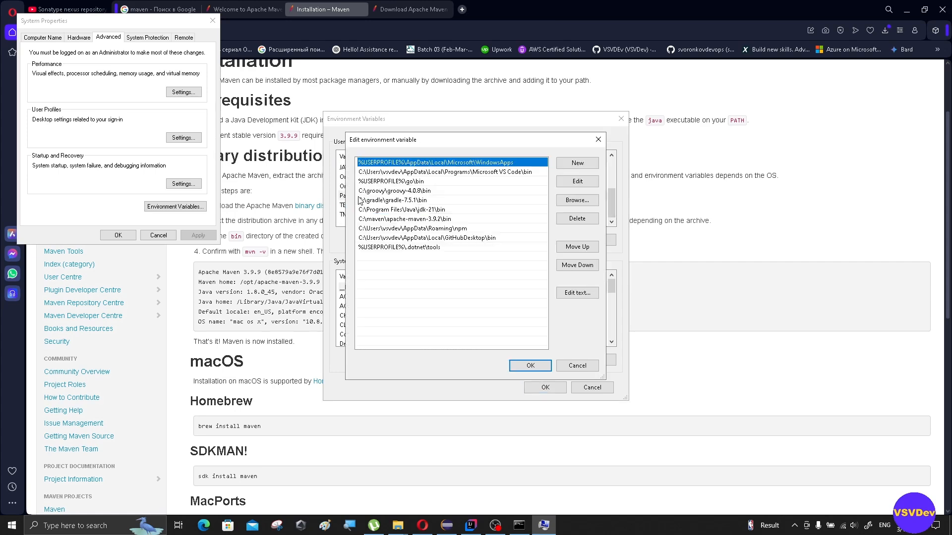
# Step: Change the Maven entry in the user Path variable to C:\maven\apache-maven-3.9.9\bin and confirm the list
pyautogui.click(431, 219)
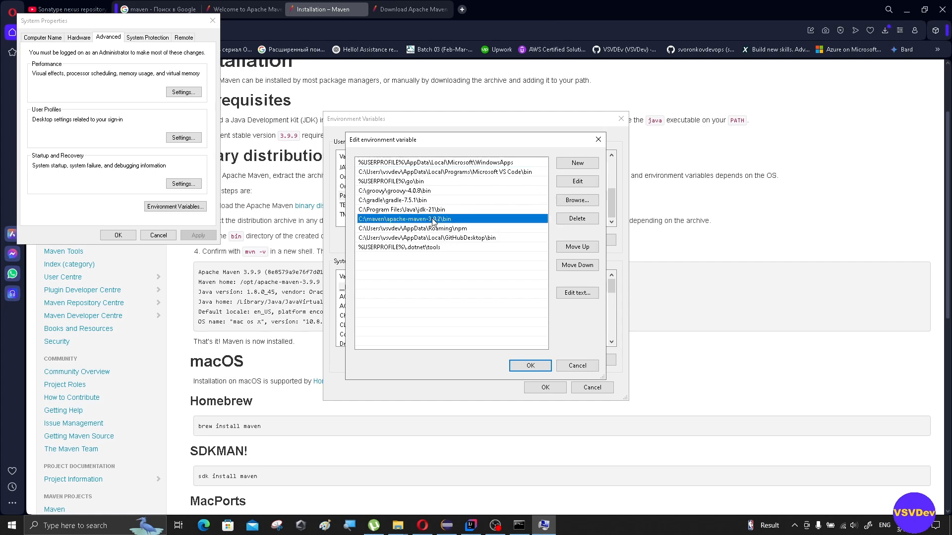
pyautogui.doubleClick(435, 221)
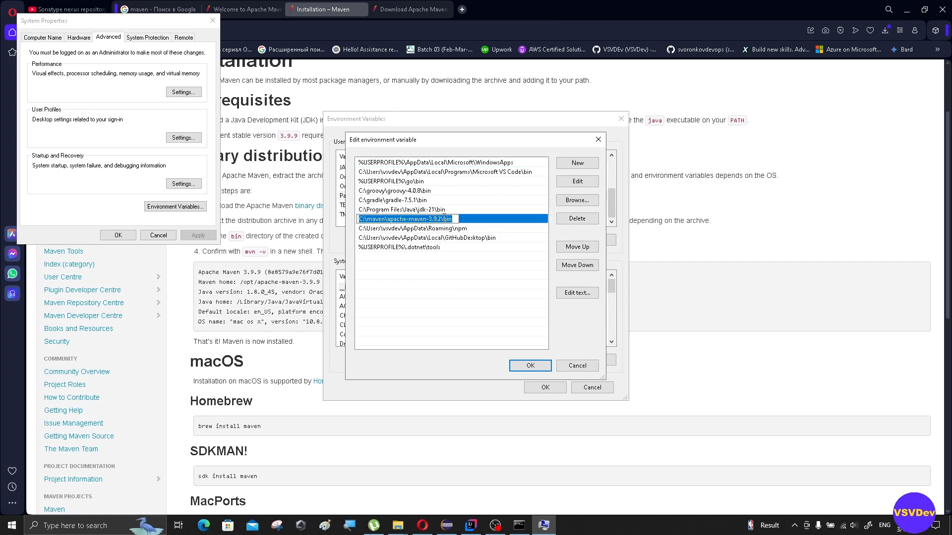
pyautogui.moveTo(442, 219); pyautogui.dragTo(343, 210)
pyautogui.write('C:\\maven\\apache-maven-3.9.9')
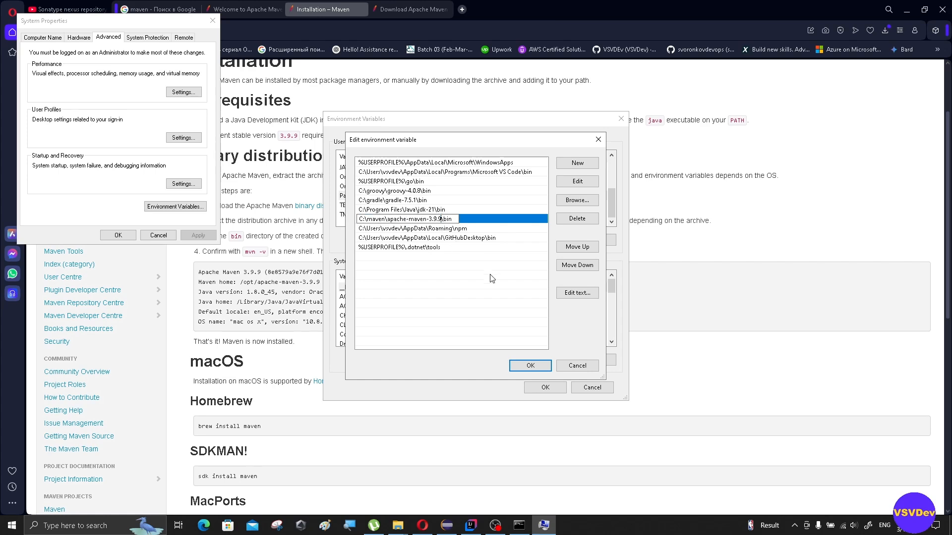
pyautogui.press('Return')
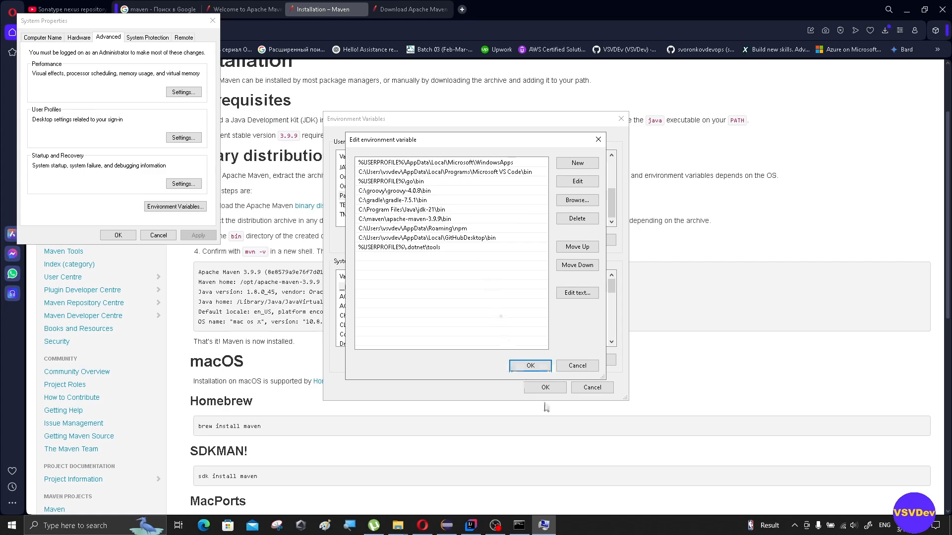
pyautogui.click(532, 367)
# Step: Find the Path variable among the system variables and open its list of entries
pyautogui.scroll(-1, 455, 314)
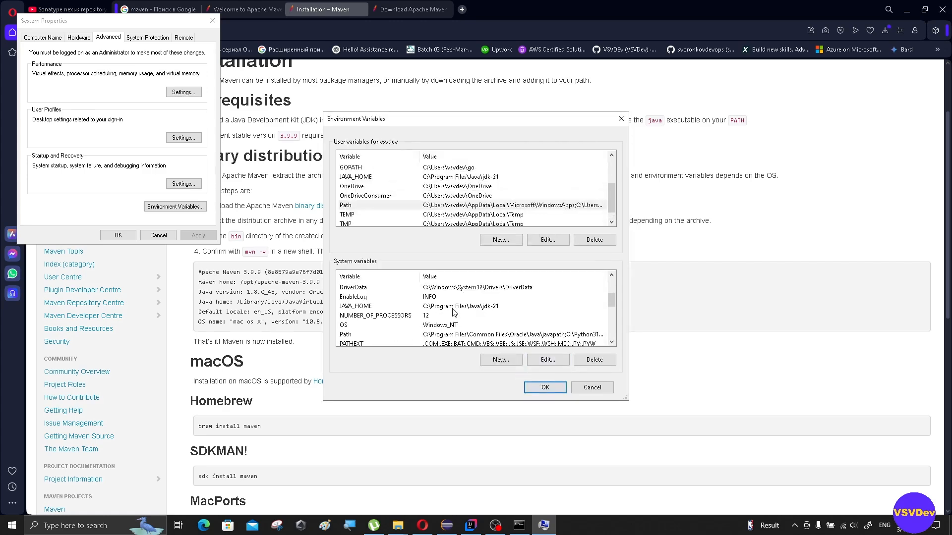
pyautogui.scroll(1, 455, 313)
pyautogui.scroll(1, 355, 208)
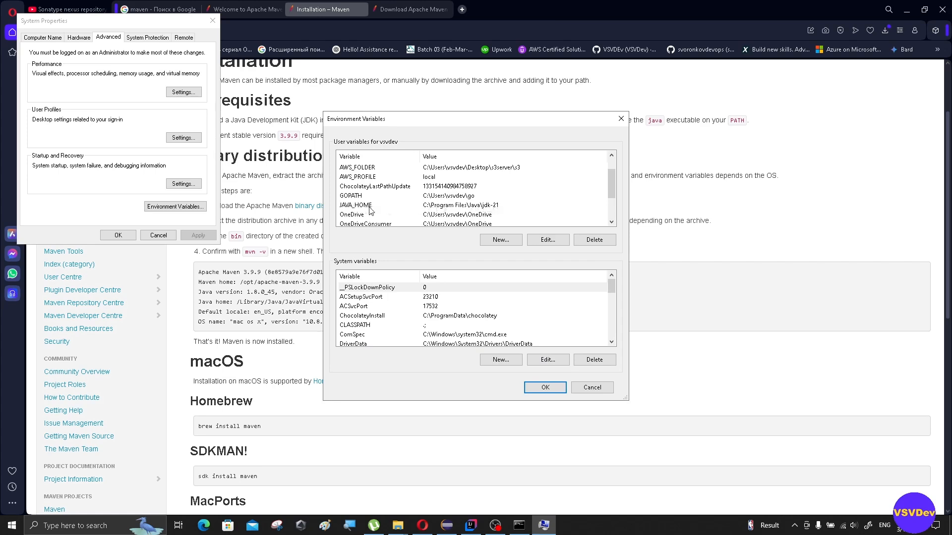
pyautogui.scroll(-1, 421, 317)
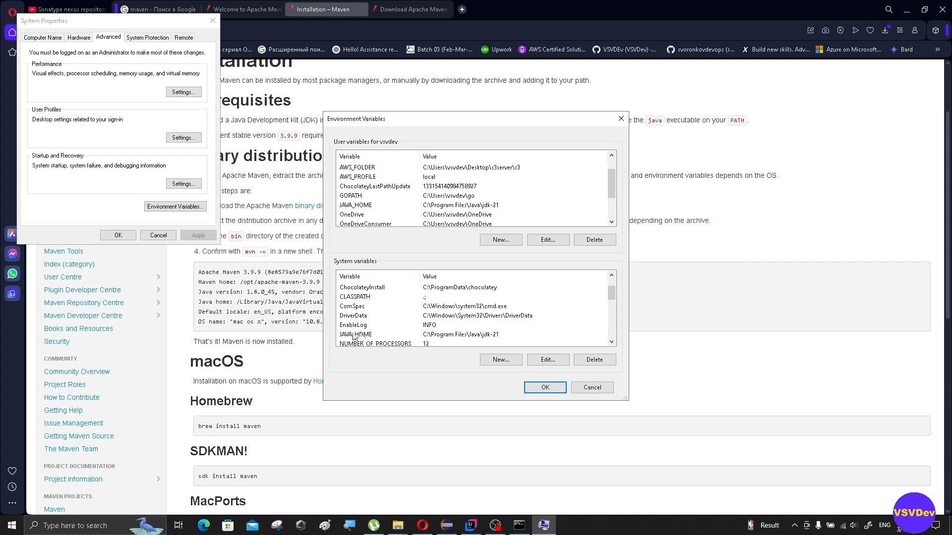
pyautogui.scroll(-4, 392, 325)
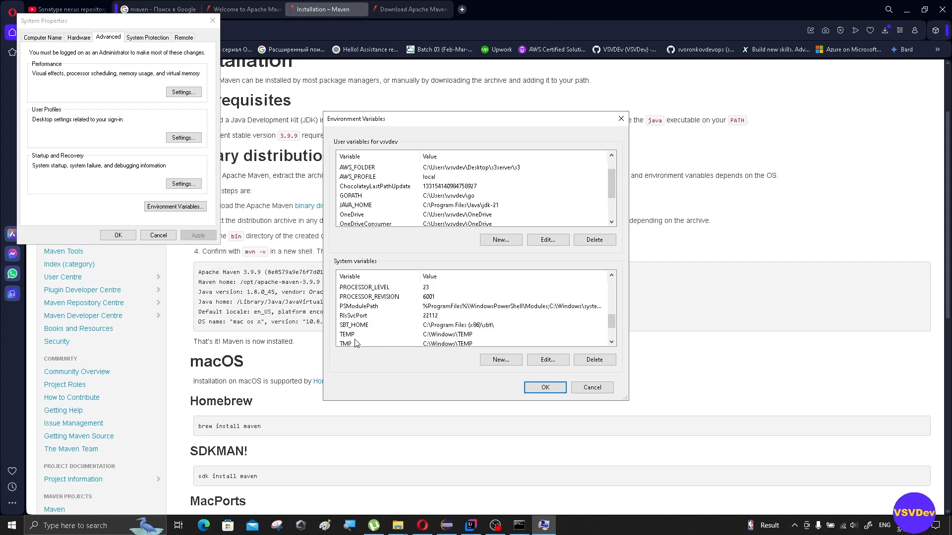
pyautogui.scroll(-2, 360, 328)
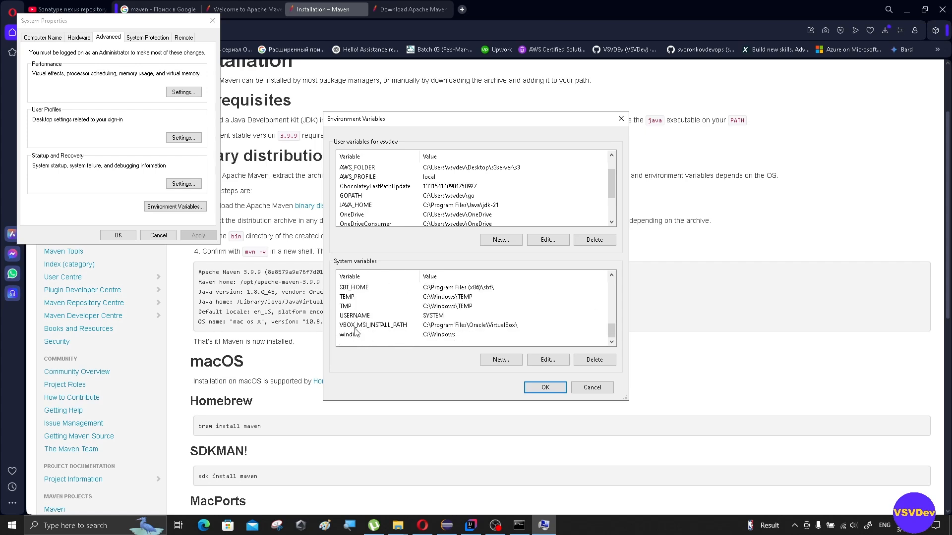
pyautogui.scroll(4, 356, 331)
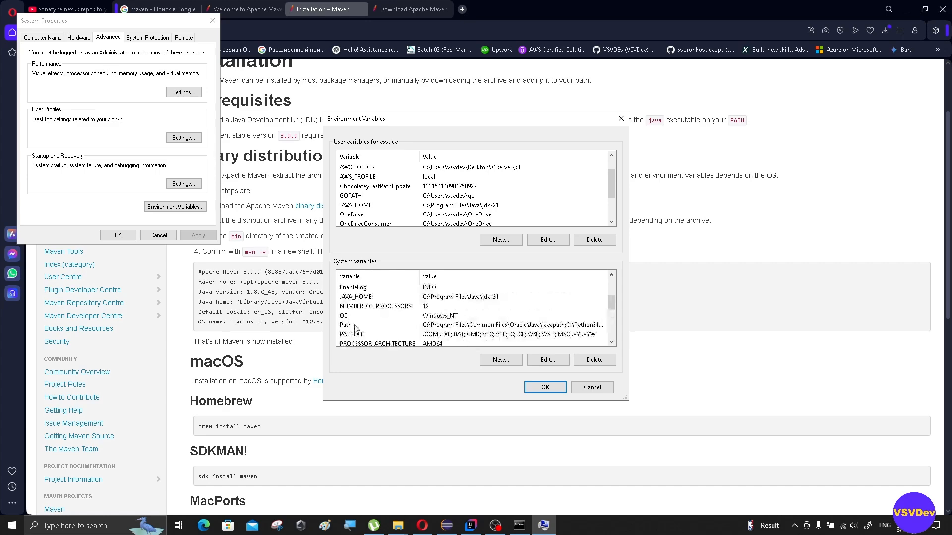
pyautogui.doubleClick(356, 328)
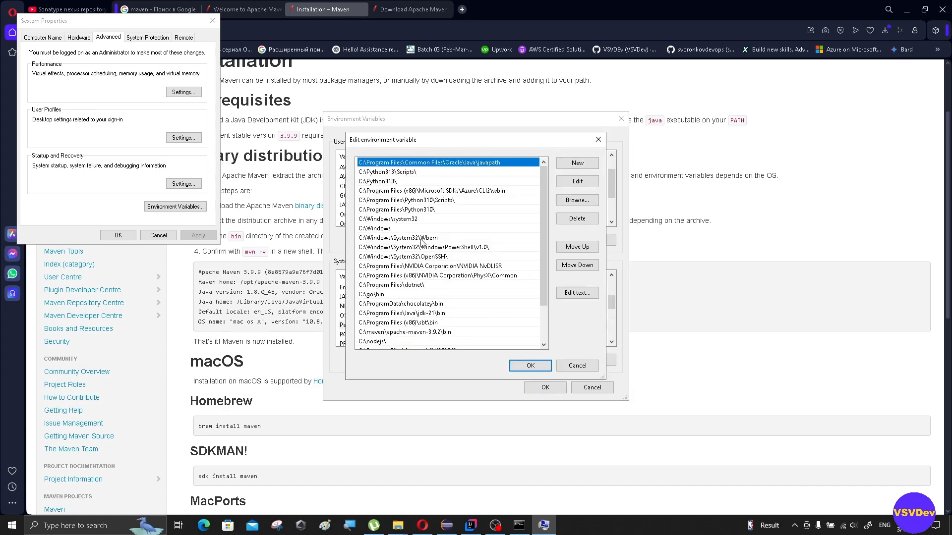
# Step: Change the Maven entry in the system Path to C:\maven\apache-maven-3.9.9\bin and confirm all open dialogs
pyautogui.doubleClick(439, 332)
pyautogui.click(441, 331)
pyautogui.moveTo(441, 332); pyautogui.dragTo(340, 321)
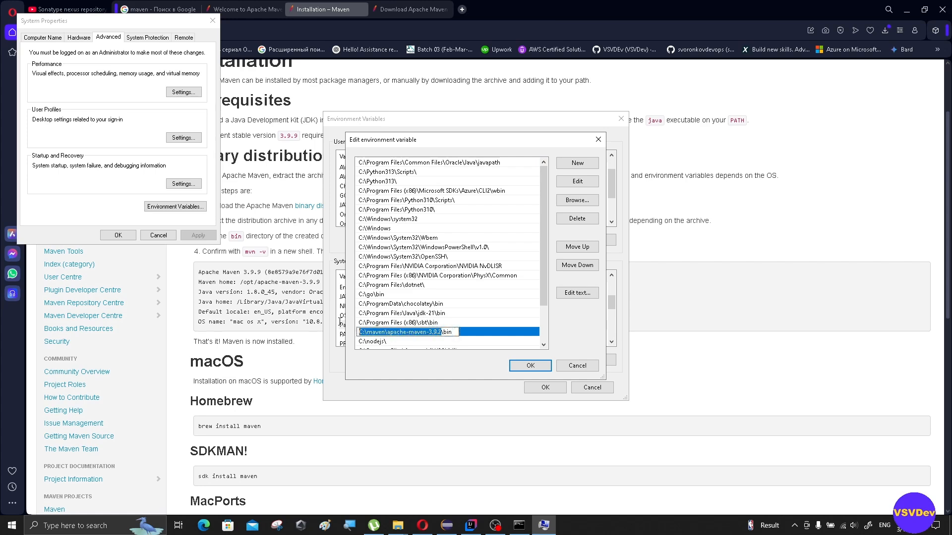
pyautogui.write('C:\\maven\\apache-maven-3.9.9')
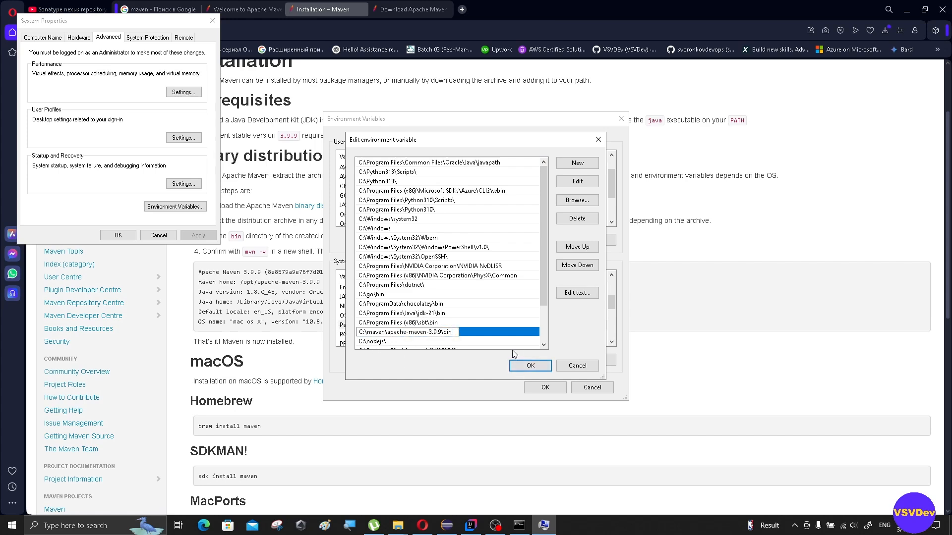
pyautogui.click(530, 366)
pyautogui.click(530, 365)
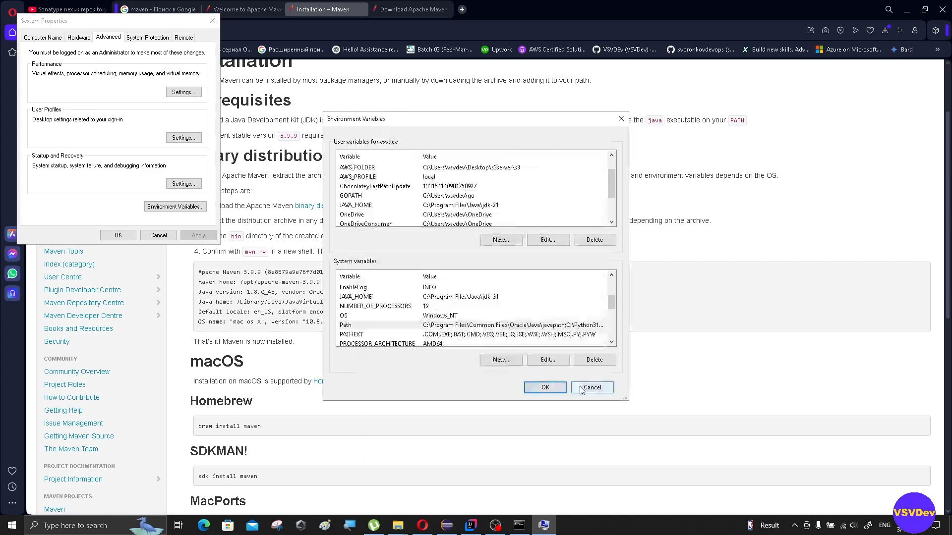
pyautogui.click(546, 388)
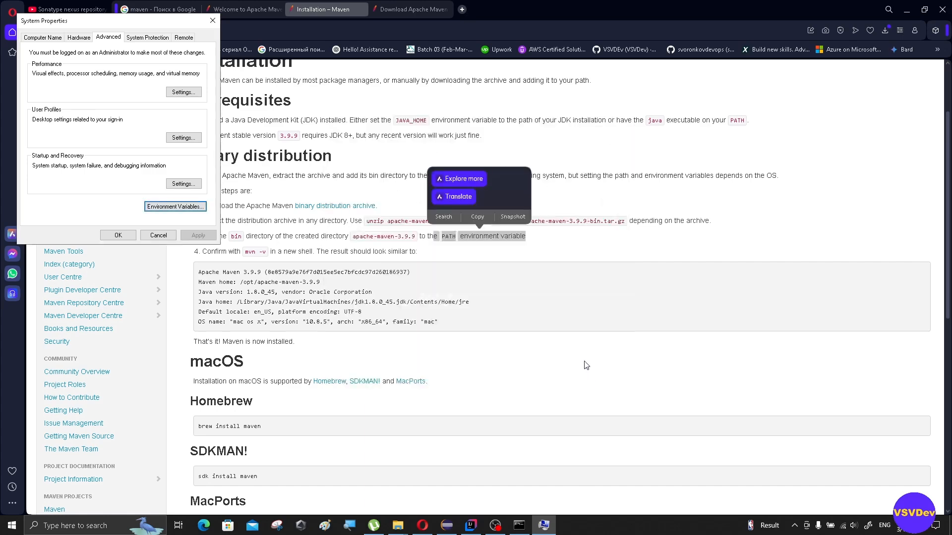
pyautogui.click(119, 235)
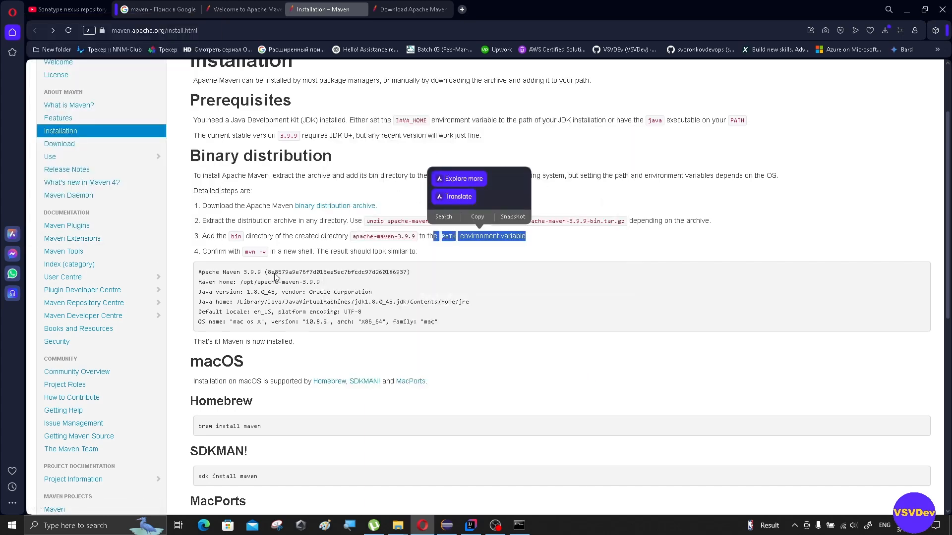
# Step: Run mvn -v in the already open Command Prompt and close that window
pyautogui.click(519, 525)
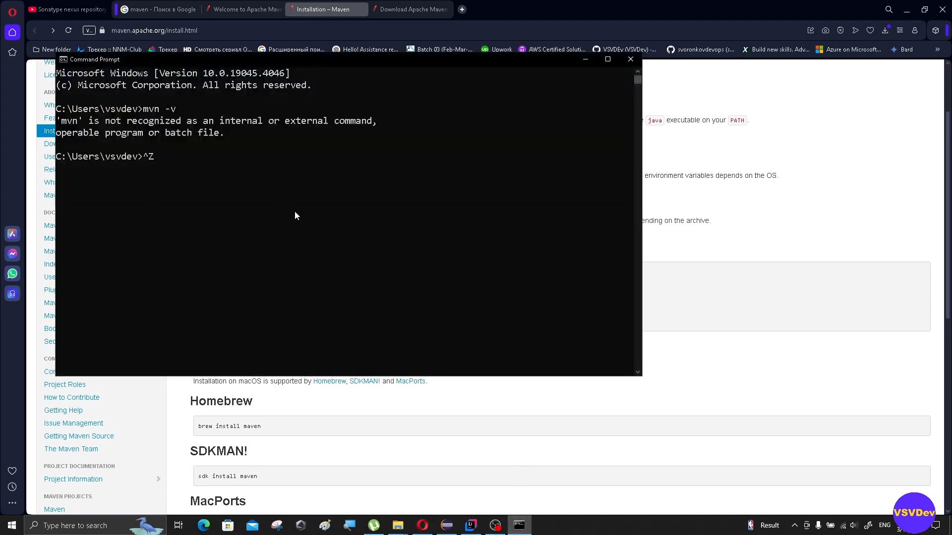
pyautogui.press('BackSpace')
pyautogui.write('mvn -v')
pyautogui.press('Return')
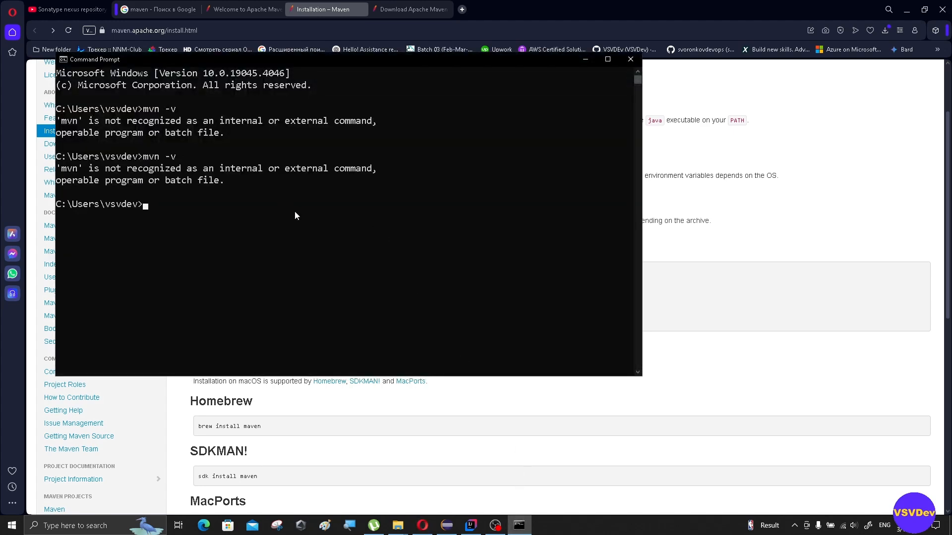
pyautogui.click(626, 61)
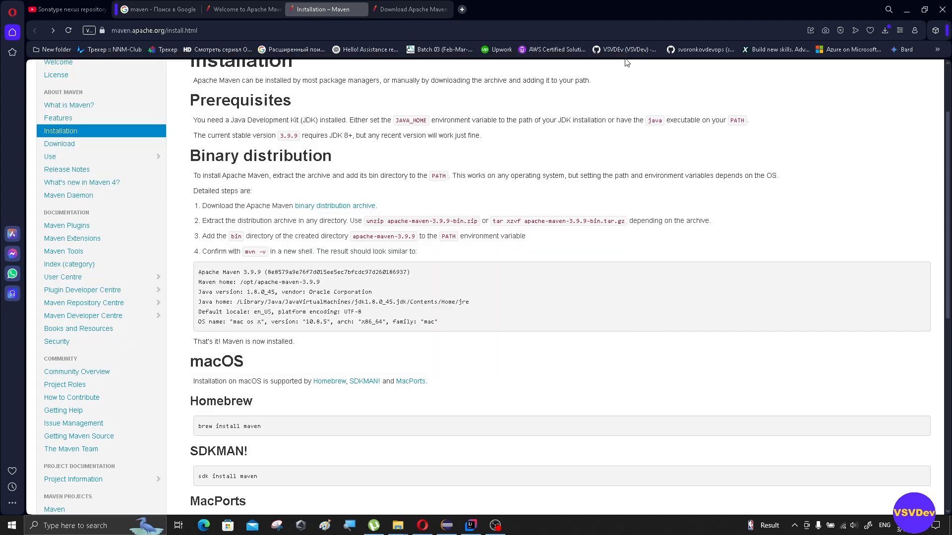
# Step: Check the Maven version with mvn -v in a new Command Prompt and close the window
pyautogui.click(11, 526)
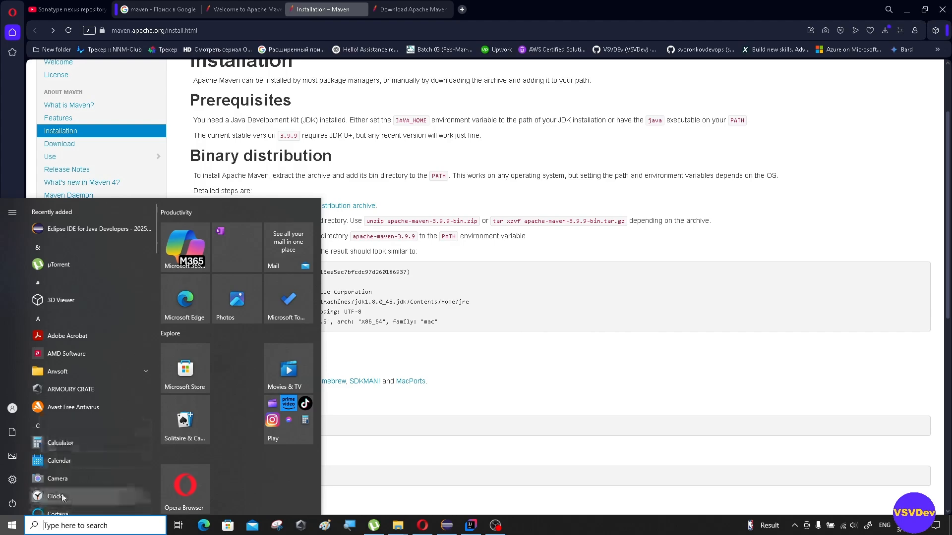
pyautogui.click(70, 527)
pyautogui.click(57, 363)
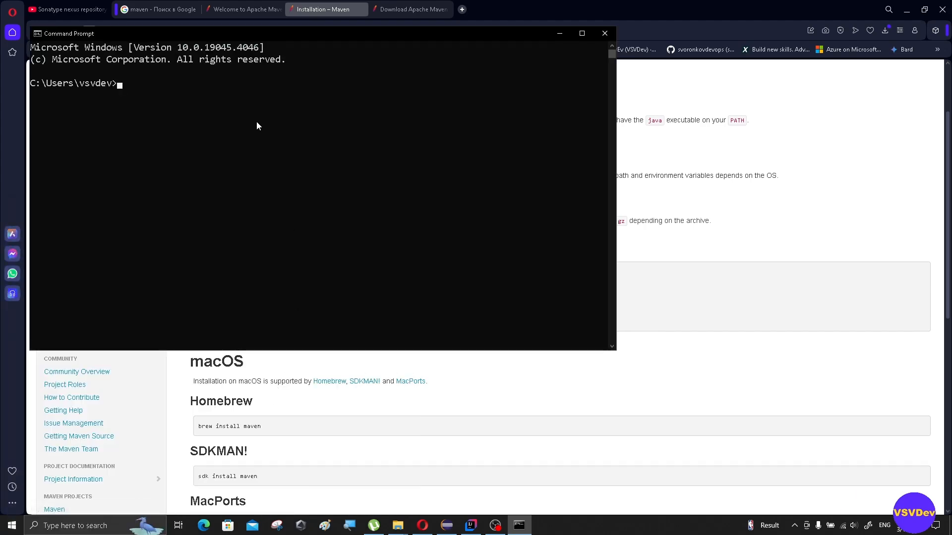
pyautogui.write('mvn -v')
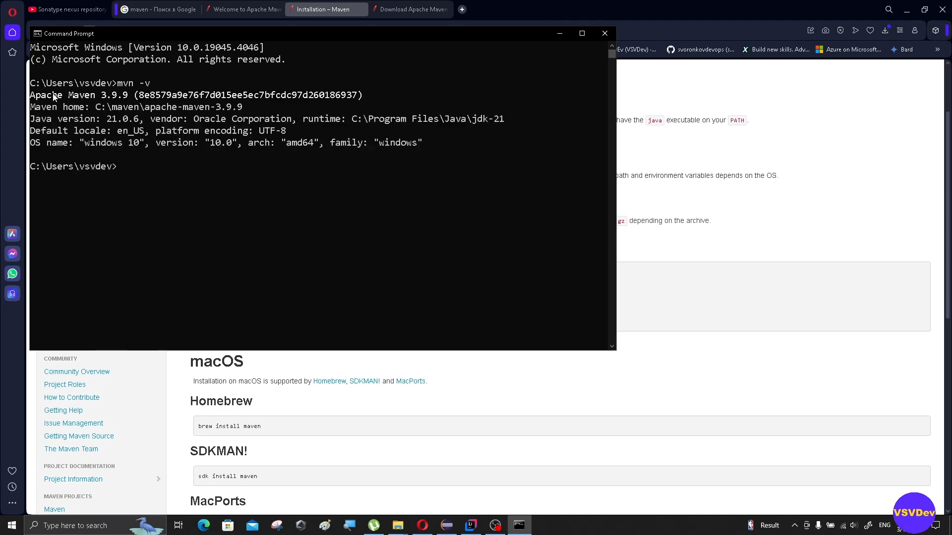
pyautogui.moveTo(47, 94); pyautogui.dragTo(367, 101)
pyautogui.click(354, 190)
pyautogui.click(605, 34)
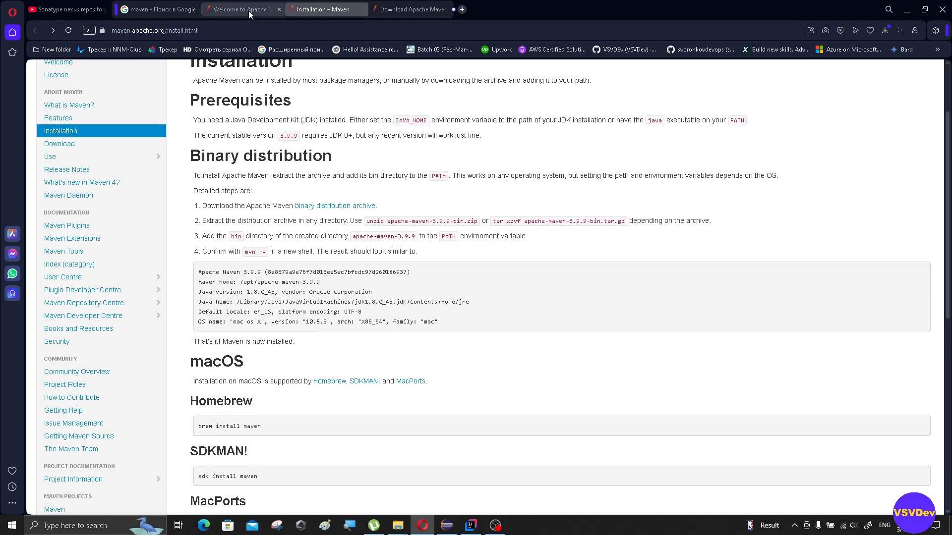
# Step: Switch to File Explorer and open the .m2 folder in the user's home directory under C:\Users
pyautogui.click(44, 4)
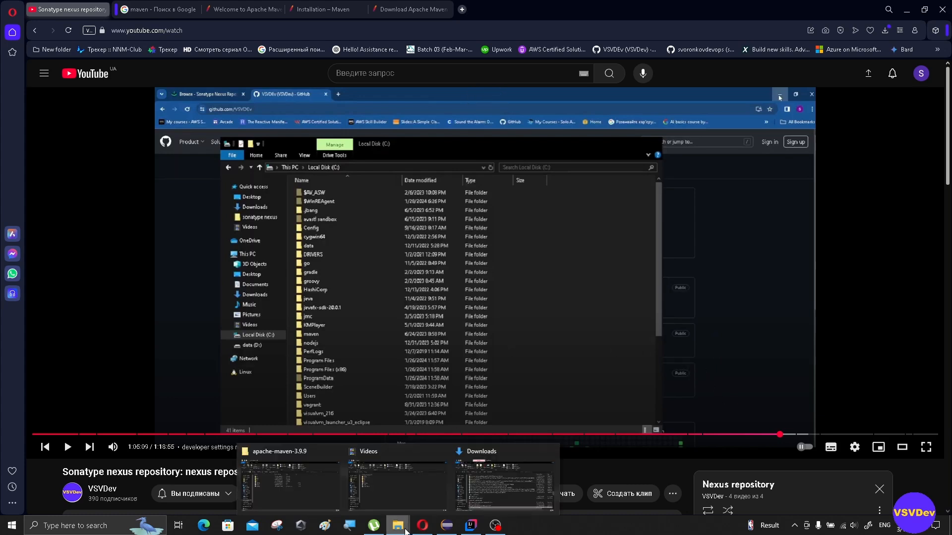
pyautogui.hotkey('alt', 'Tab')
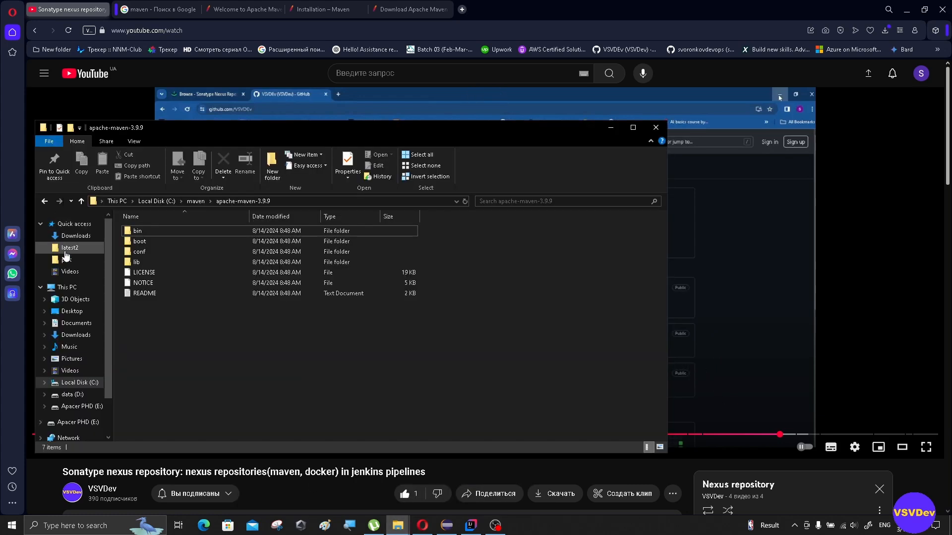
pyautogui.click(157, 201)
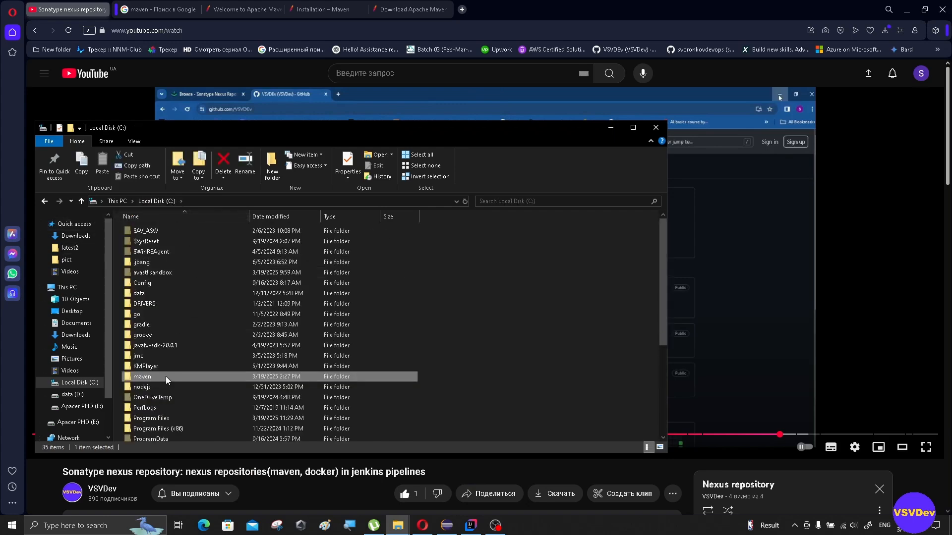
pyautogui.scroll(-1, 166, 377)
pyautogui.doubleClick(153, 394)
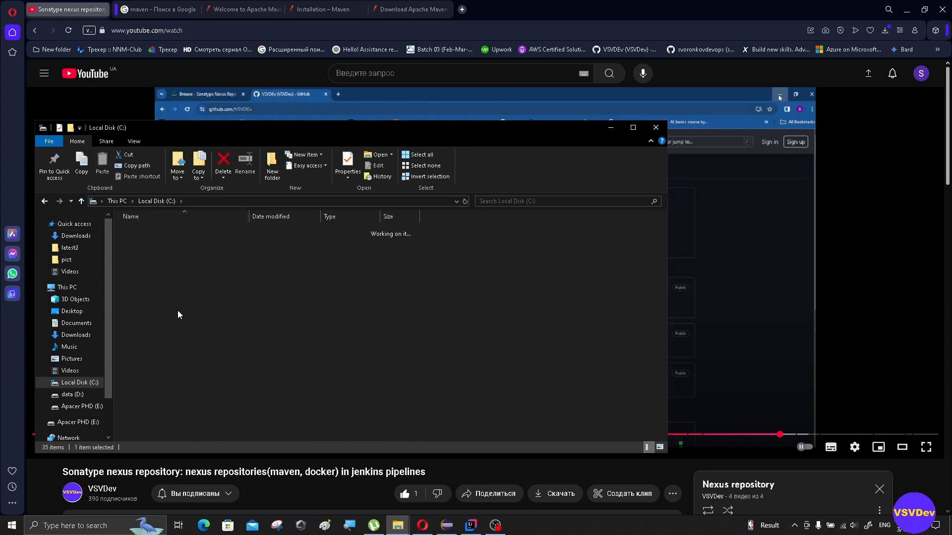
pyautogui.doubleClick(164, 251)
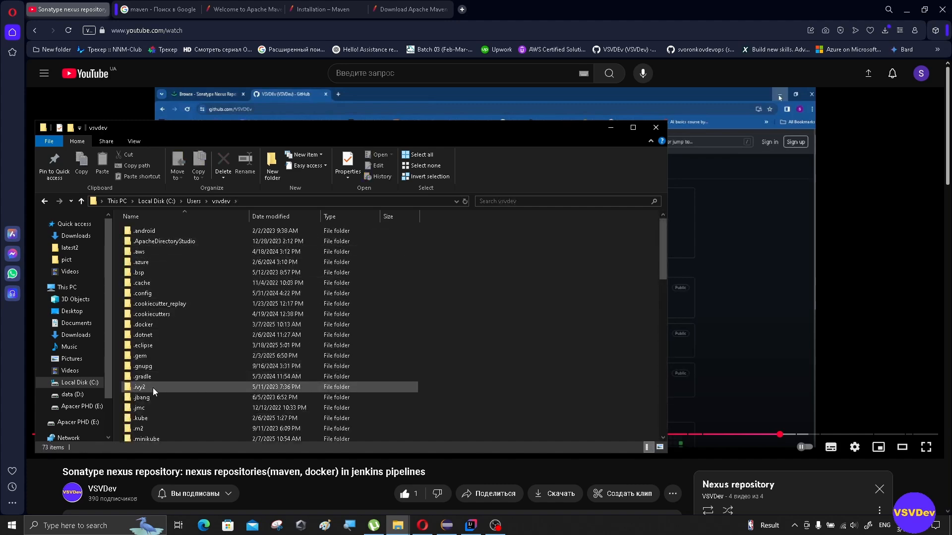
pyautogui.scroll(-1, 157, 394)
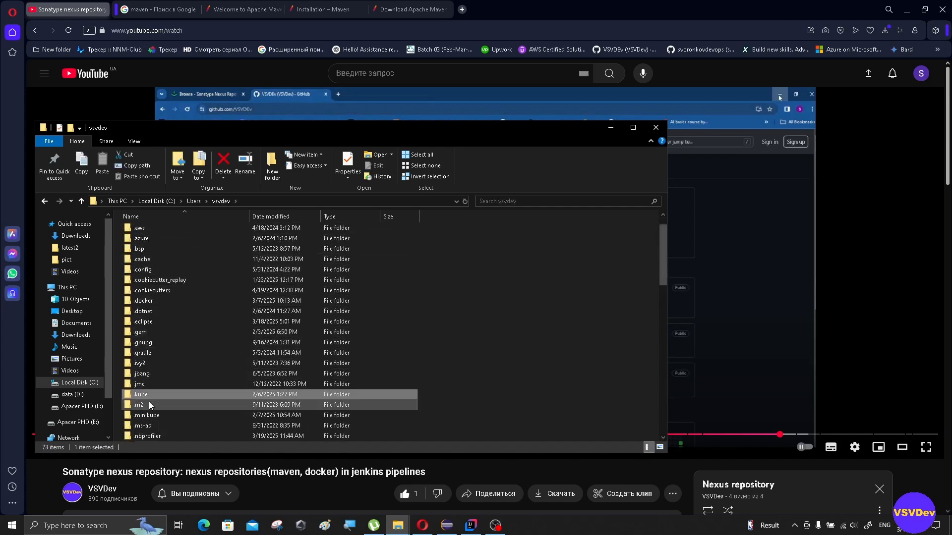
pyautogui.doubleClick(148, 403)
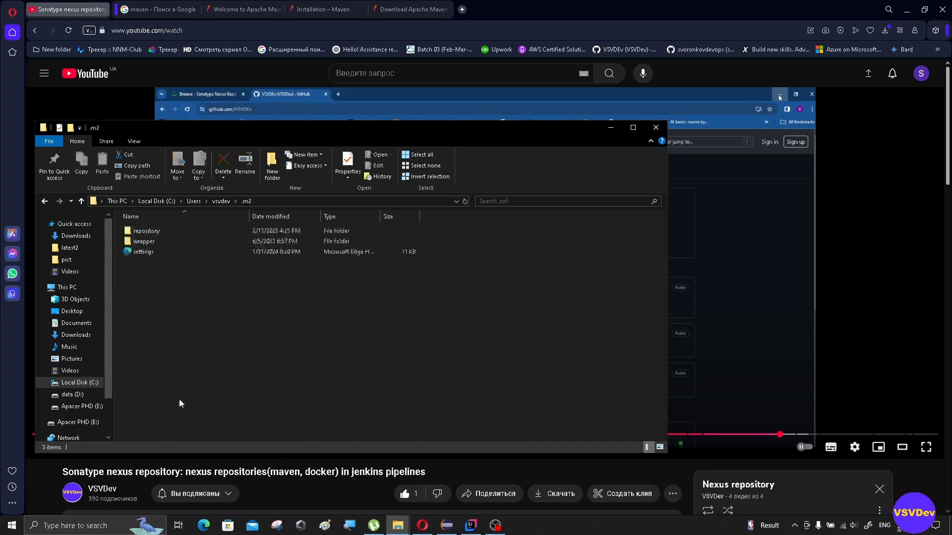
# Step: Open the settings file in the .m2 folder, look through the whole Maven configuration and close it
pyautogui.doubleClick(143, 252)
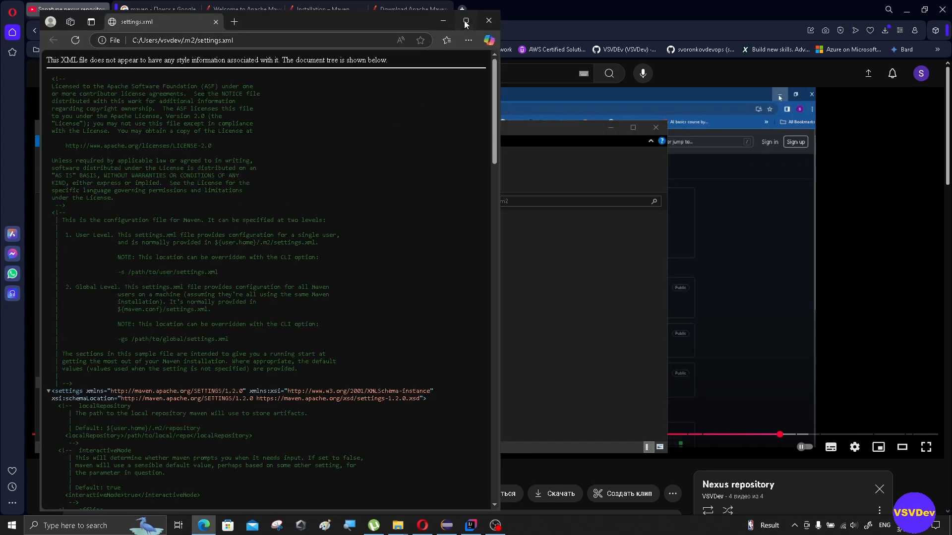
pyautogui.click(466, 21)
pyautogui.scroll(-15, 341, 272)
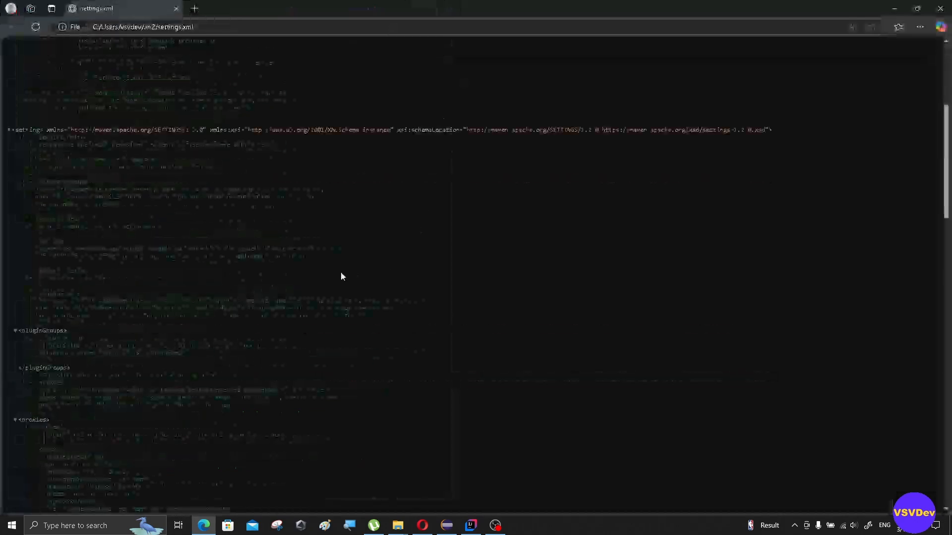
pyautogui.scroll(-10, 253, 269)
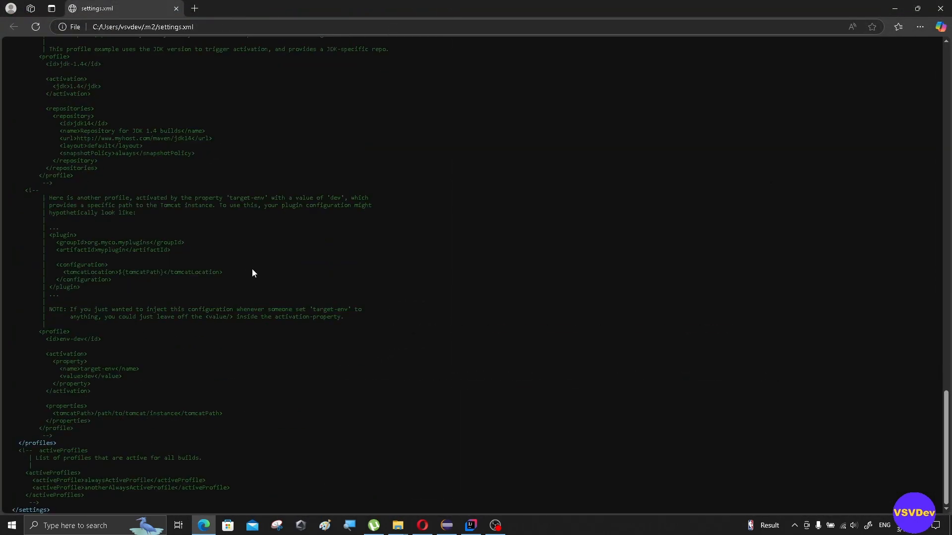
pyautogui.scroll(15, 274, 258)
pyautogui.scroll(15, 274, 259)
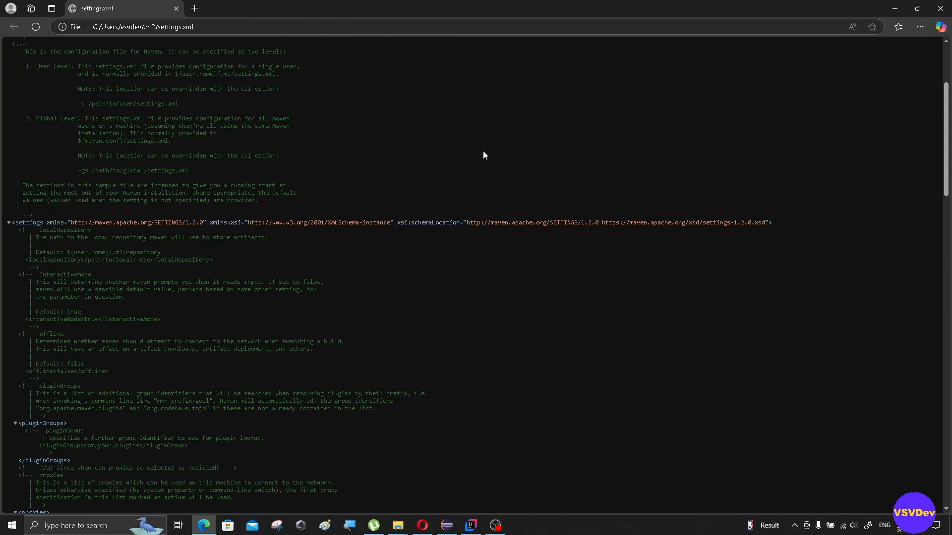
pyautogui.click(945, 7)
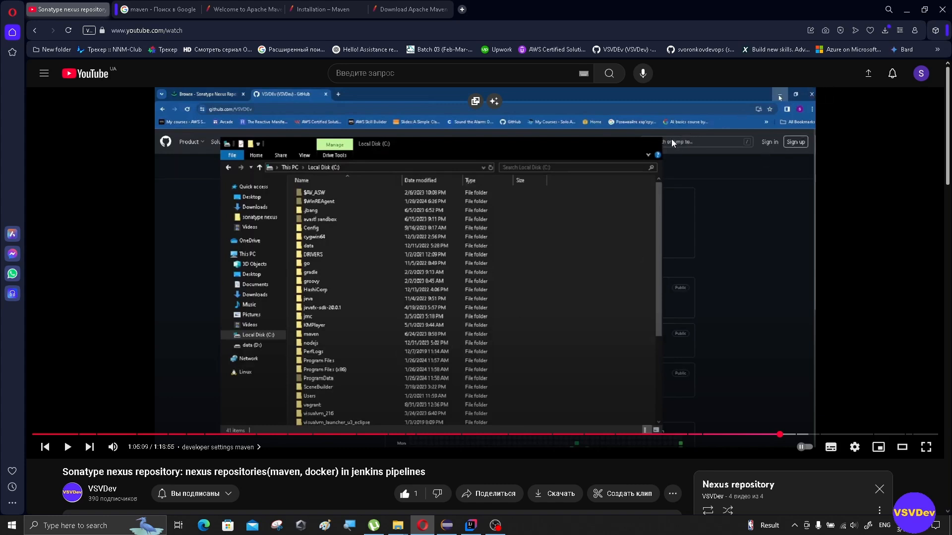
# Step: Switch to IntelliJ IDEA and open its Settings dialog
pyautogui.click(473, 531)
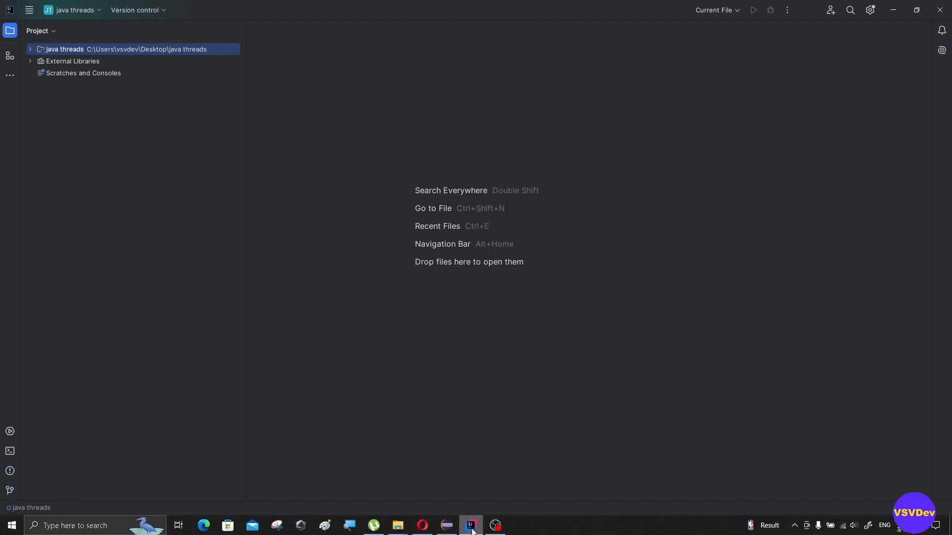
pyautogui.click(11, 10)
pyautogui.click(30, 10)
pyautogui.click(29, 10)
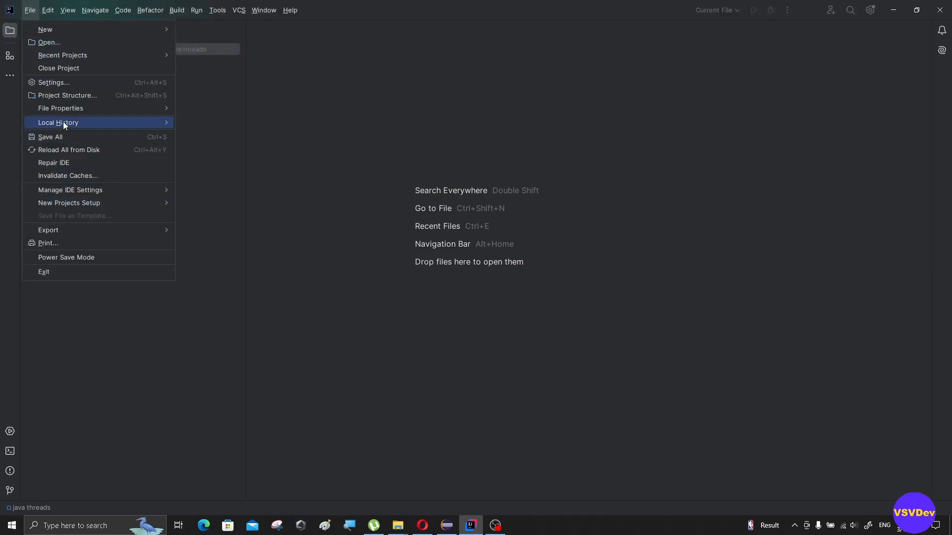
pyautogui.click(63, 82)
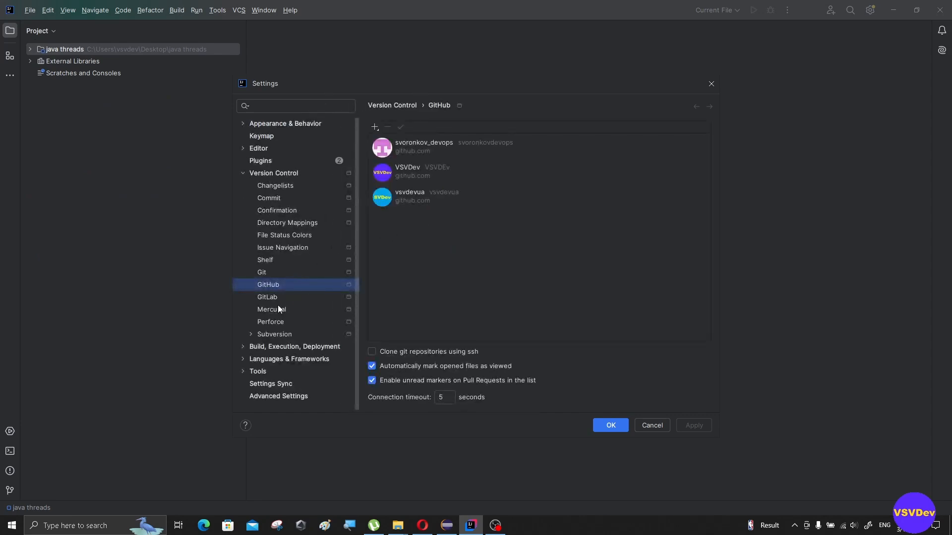
# Step: Show the Maven page of the settings, found in Build Tools under Build, Execution, Deployment
pyautogui.click(280, 198)
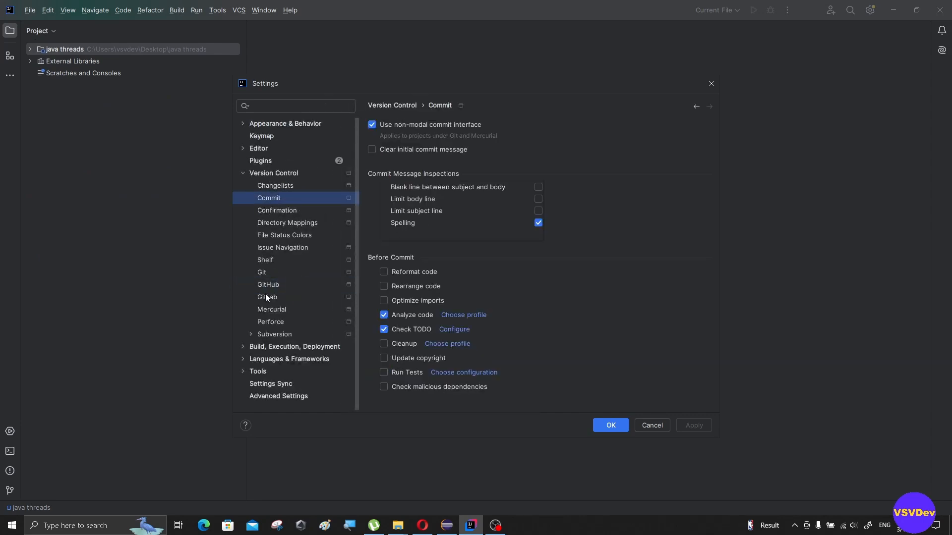
pyautogui.click(243, 346)
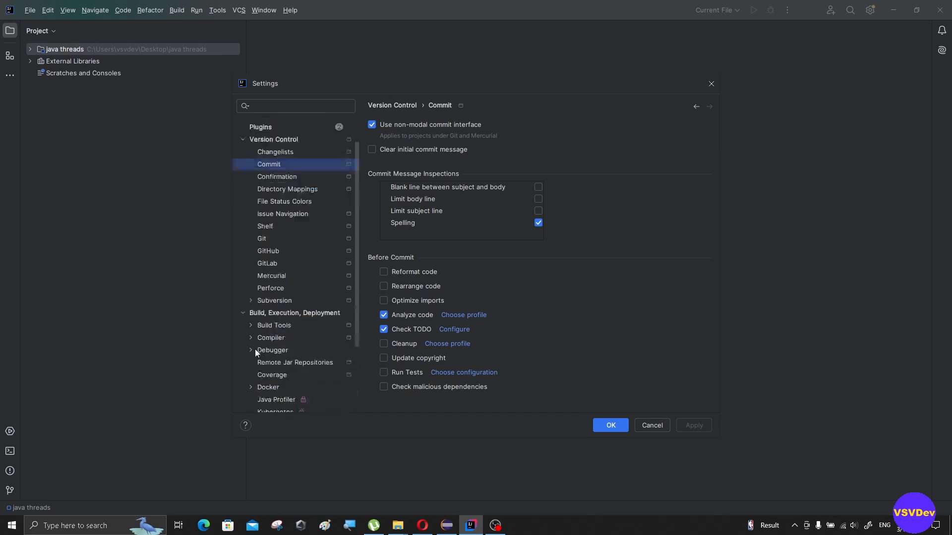
pyautogui.click(251, 285)
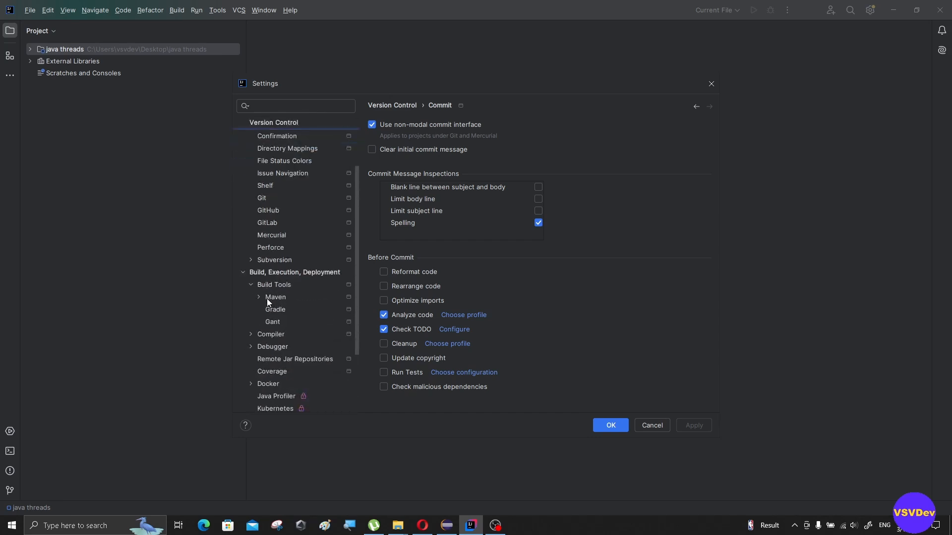
pyautogui.click(259, 297)
pyautogui.click(277, 297)
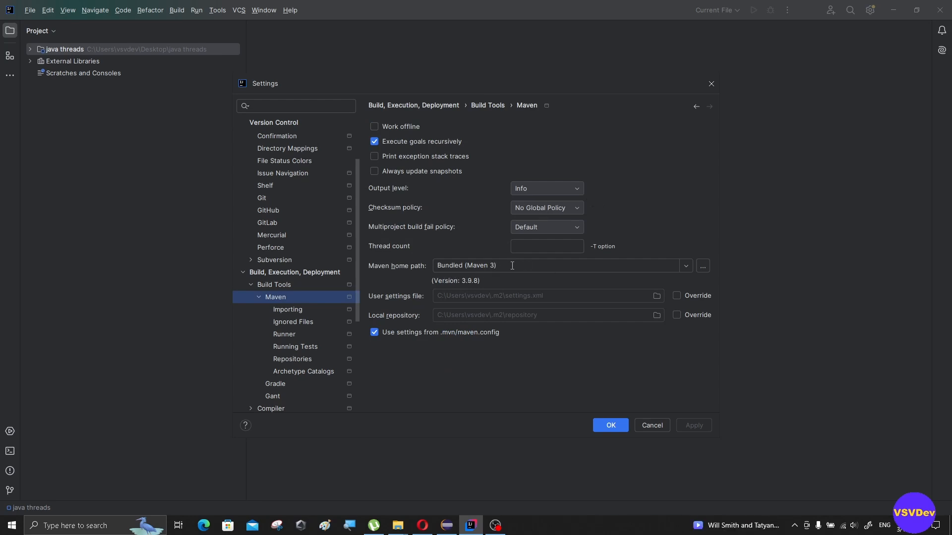
# Step: Look at the available options for the Maven home path
pyautogui.moveTo(506, 265); pyautogui.dragTo(439, 265)
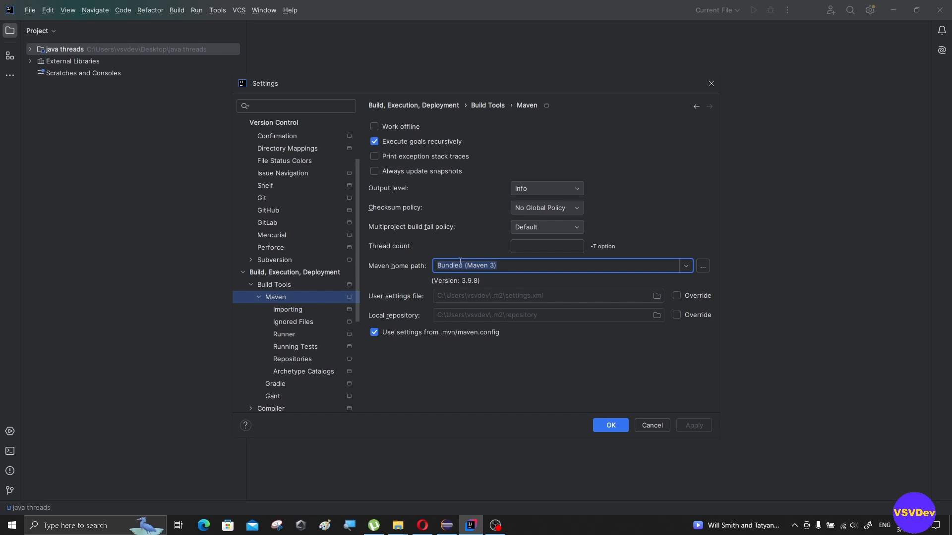
pyautogui.click(687, 267)
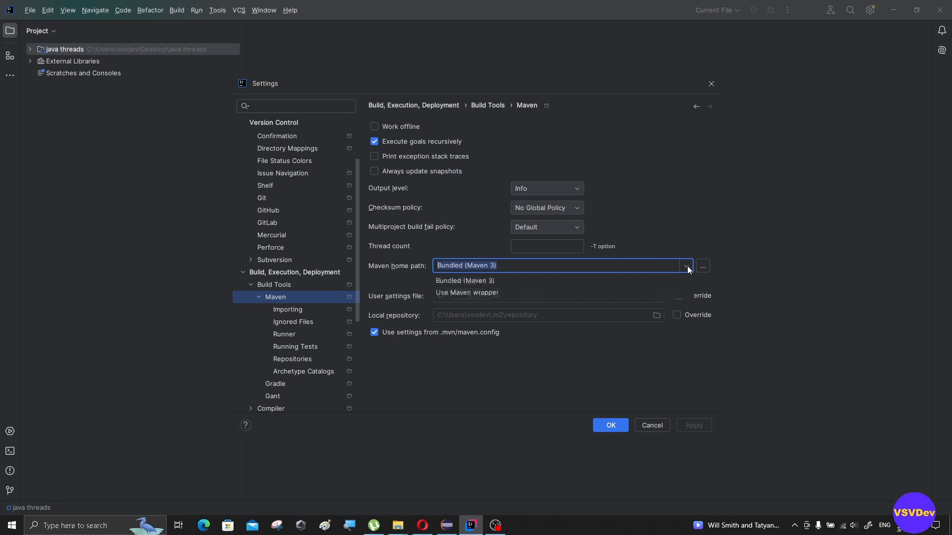
pyautogui.click(687, 266)
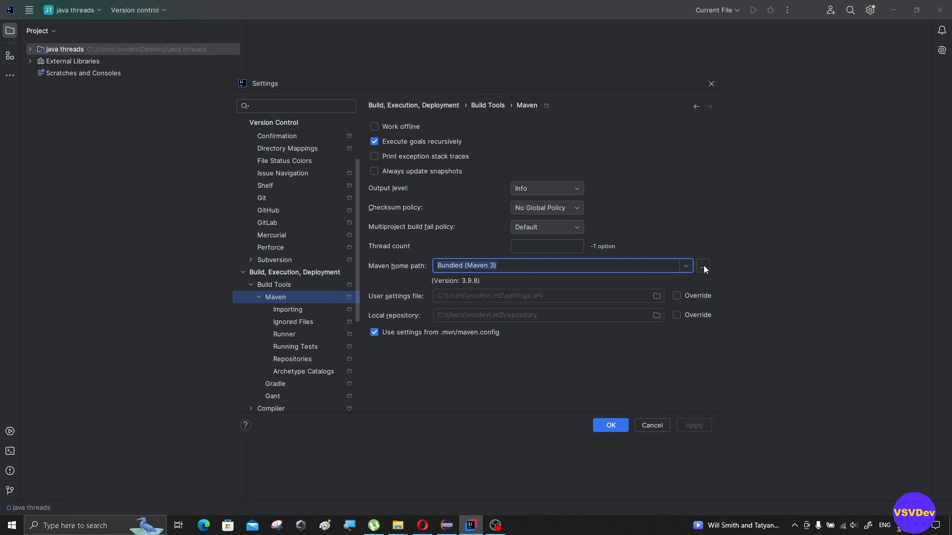
# Step: Browse for a Maven home directory and select the maven folder on drive C
pyautogui.click(703, 266)
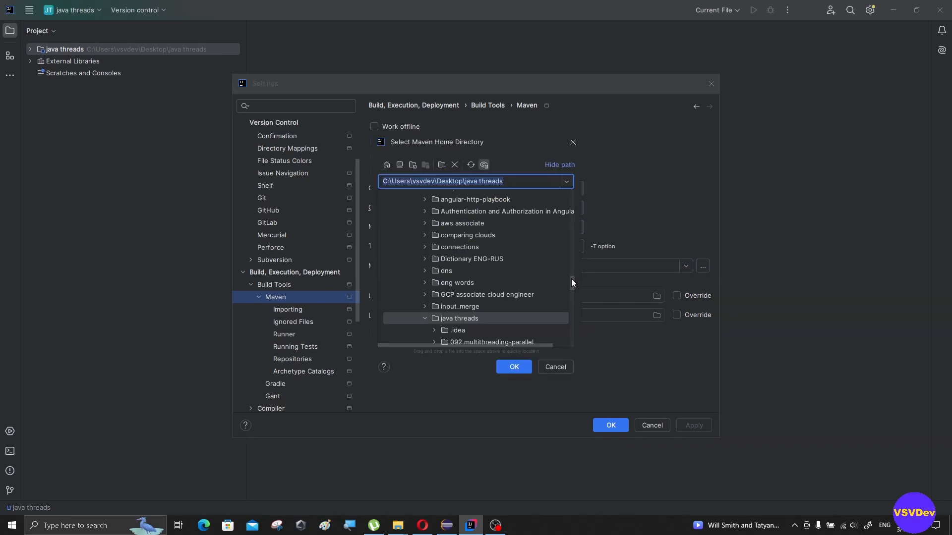
pyautogui.moveTo(571, 279); pyautogui.dragTo(570, 285)
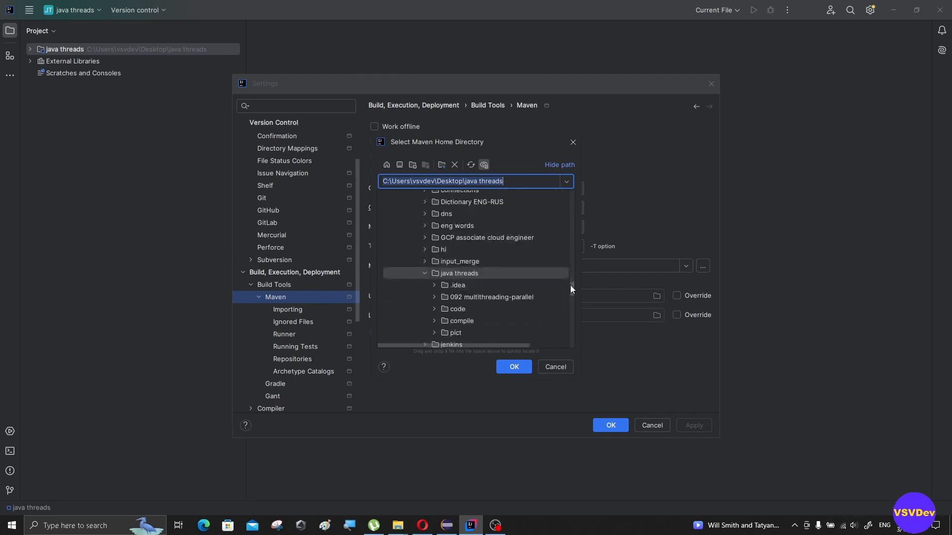
pyautogui.scroll(10, 416, 253)
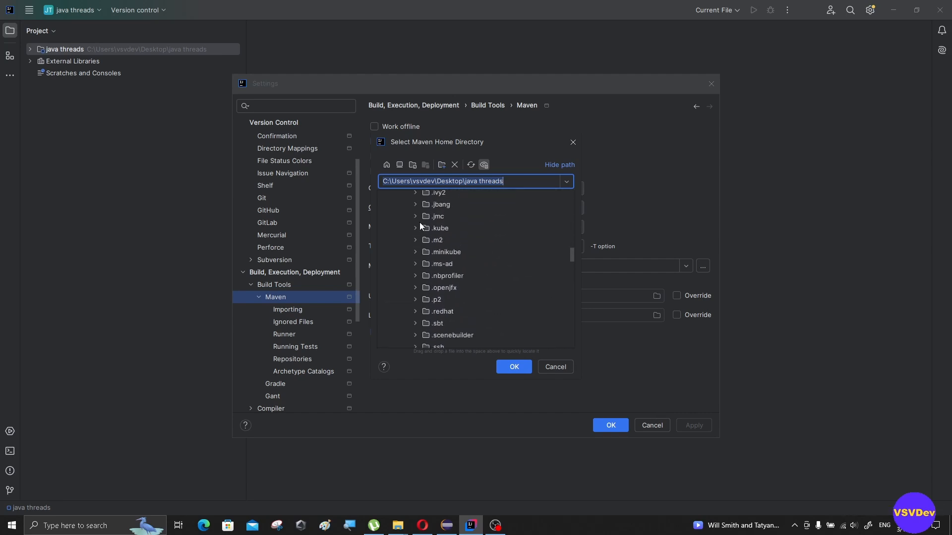
pyautogui.scroll(8, 420, 224)
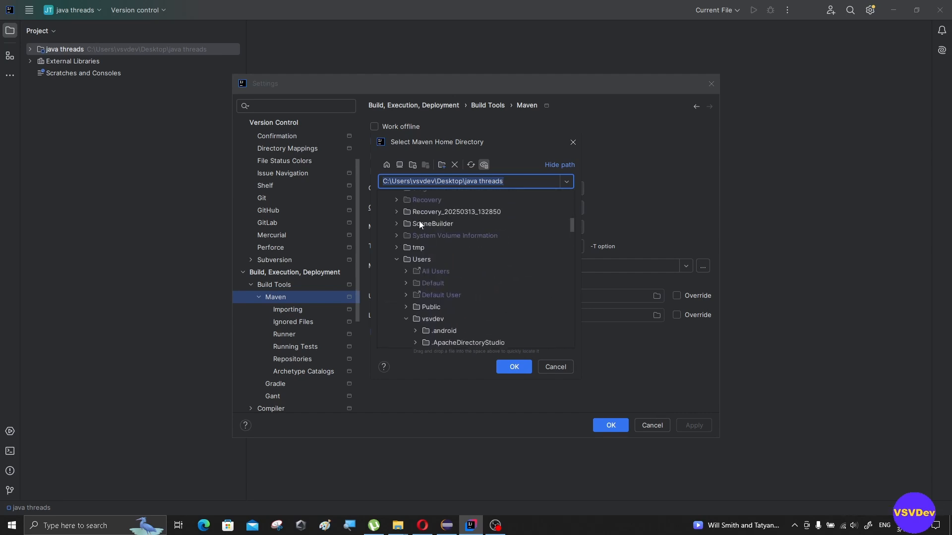
pyautogui.click(397, 256)
pyautogui.scroll(5, 408, 237)
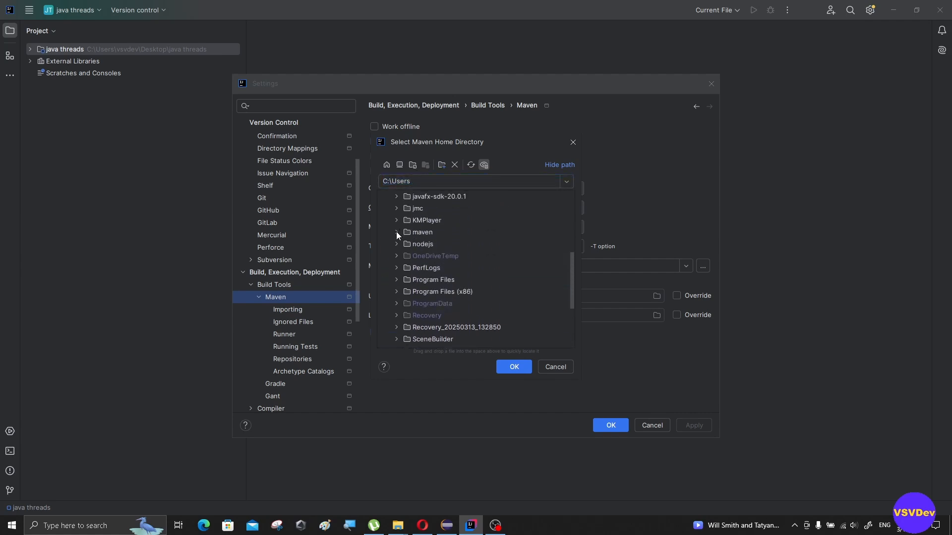
pyautogui.click(397, 232)
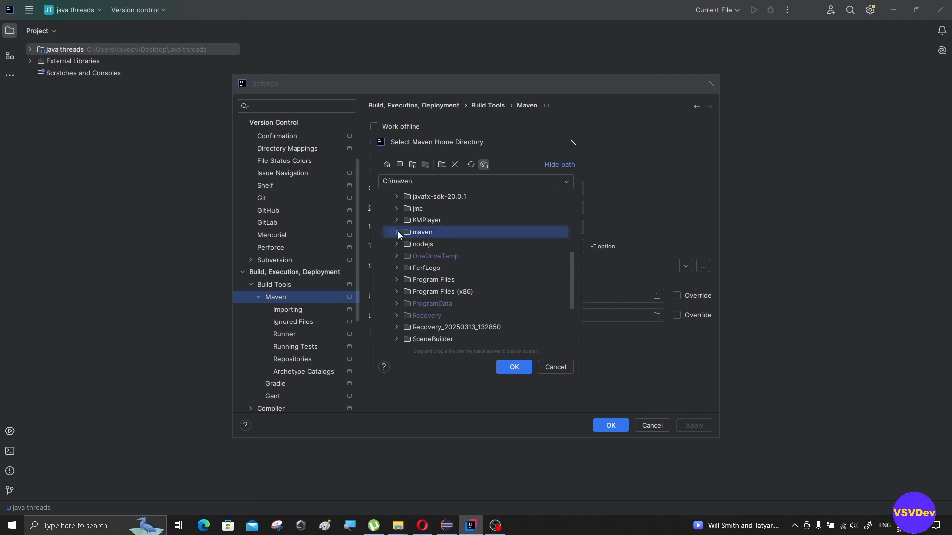
# Step: Jump to the Desktop and home folders in the directory chooser, and return to the root of drive C
pyautogui.click(400, 166)
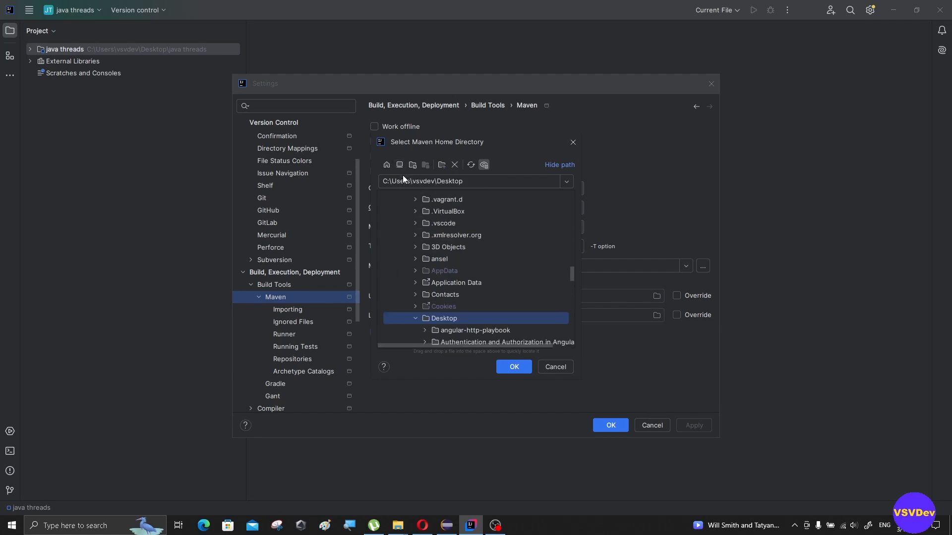
pyautogui.click(389, 164)
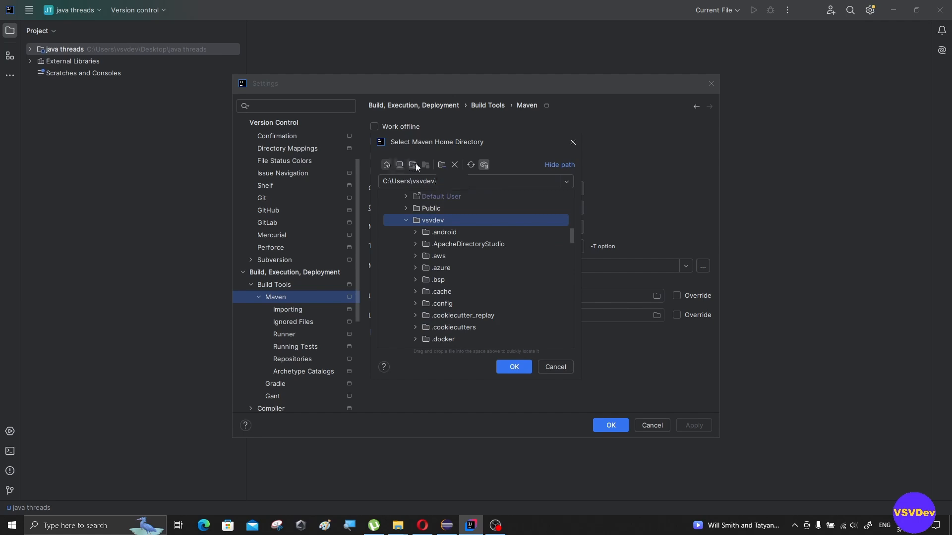
pyautogui.scroll(8, 421, 232)
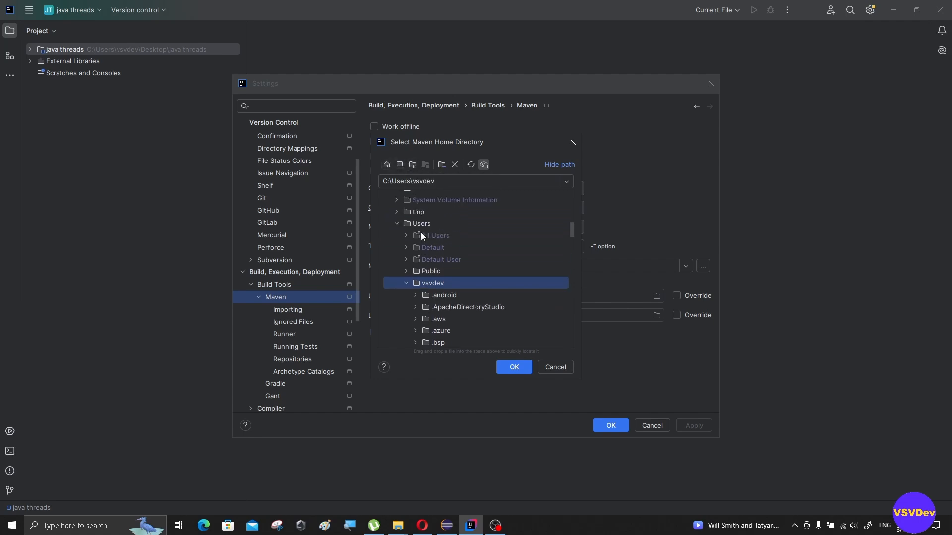
pyautogui.scroll(4, 406, 221)
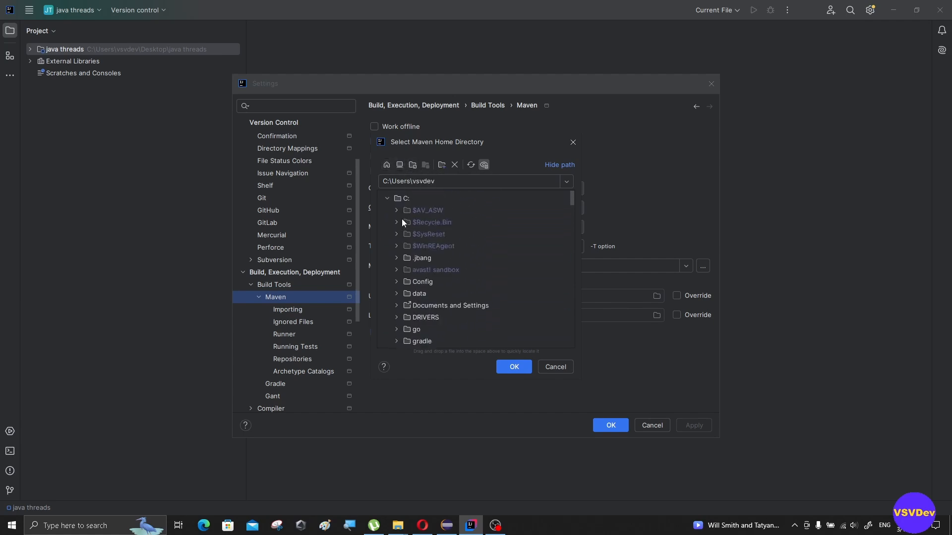
pyautogui.click(387, 198)
pyautogui.click(387, 197)
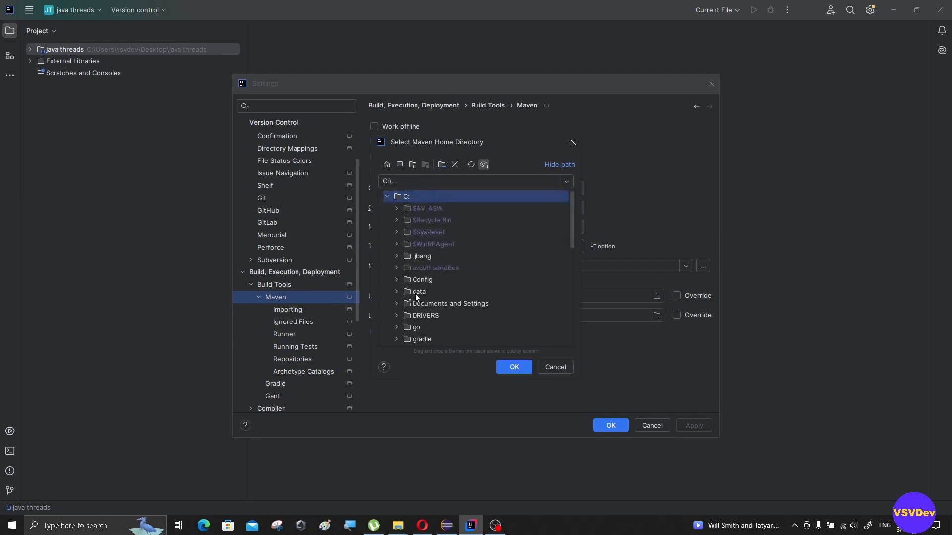
# Step: Try C:\maven as the Maven home path, and cancel the settings changes
pyautogui.scroll(-4, 415, 293)
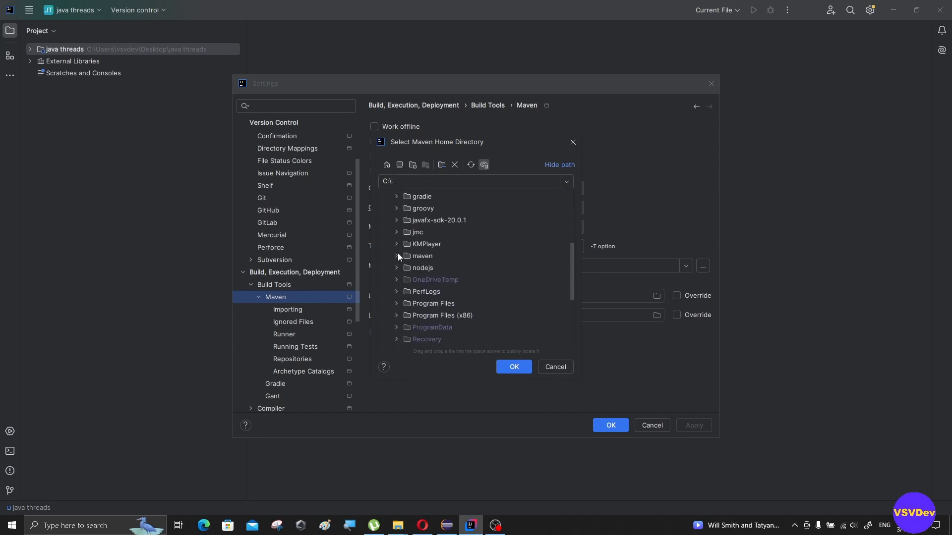
pyautogui.click(399, 256)
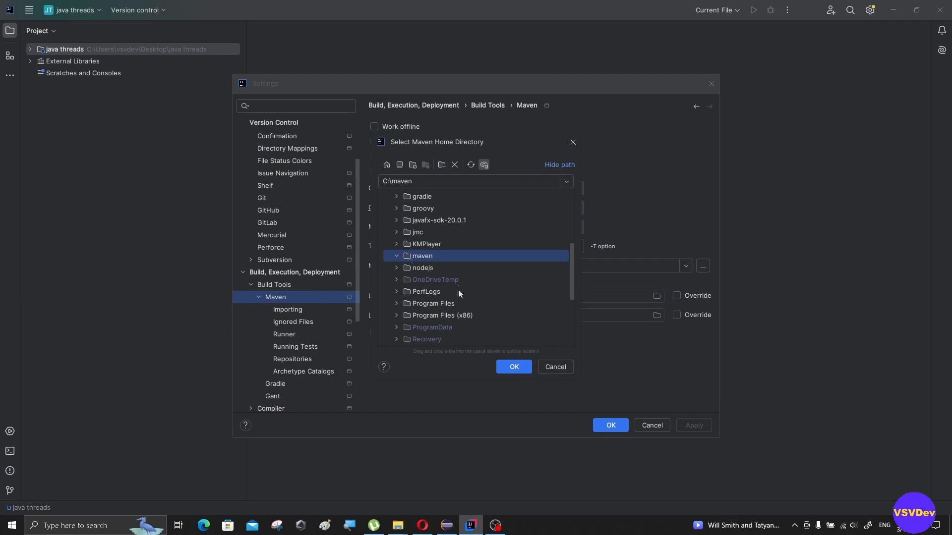
pyautogui.click(514, 366)
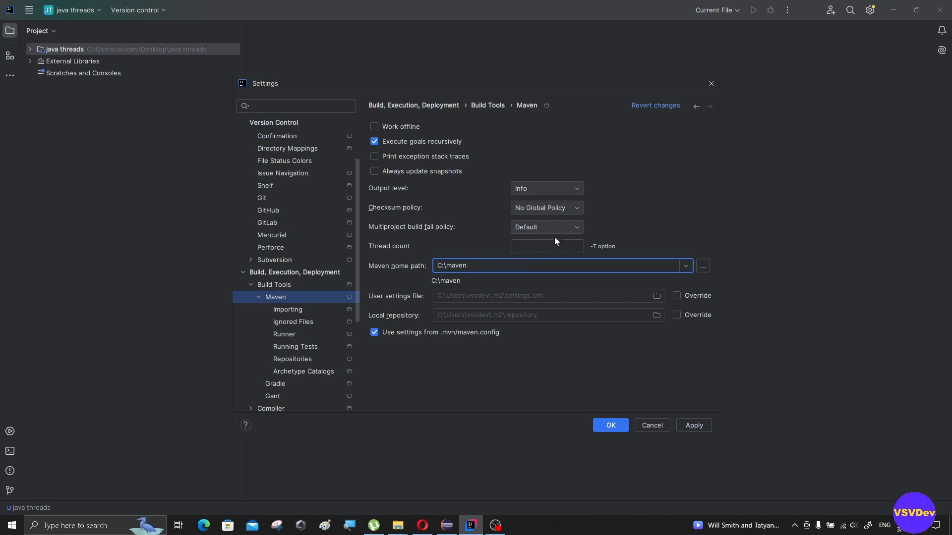
pyautogui.click(653, 426)
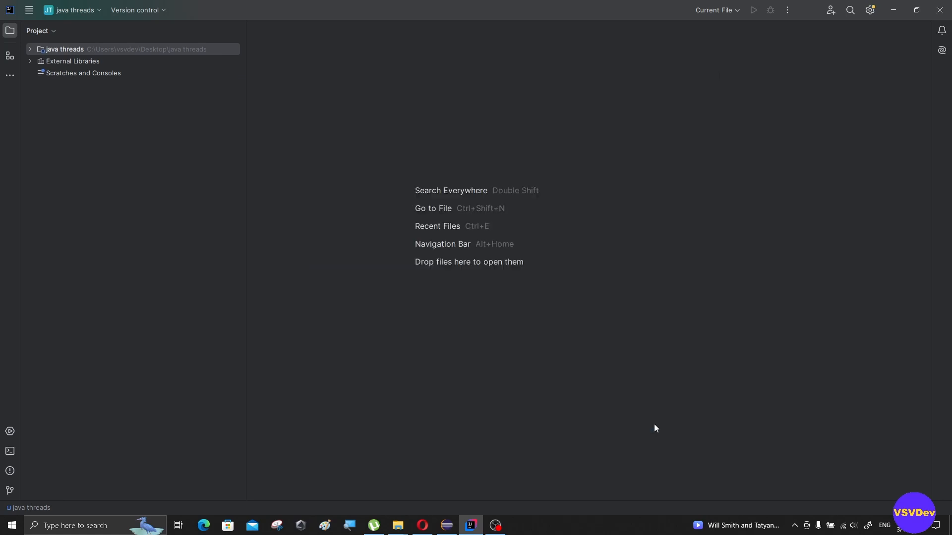
# Step: Exit IntelliJ IDEA and start it again from its desktop shortcut
pyautogui.click(949, 4)
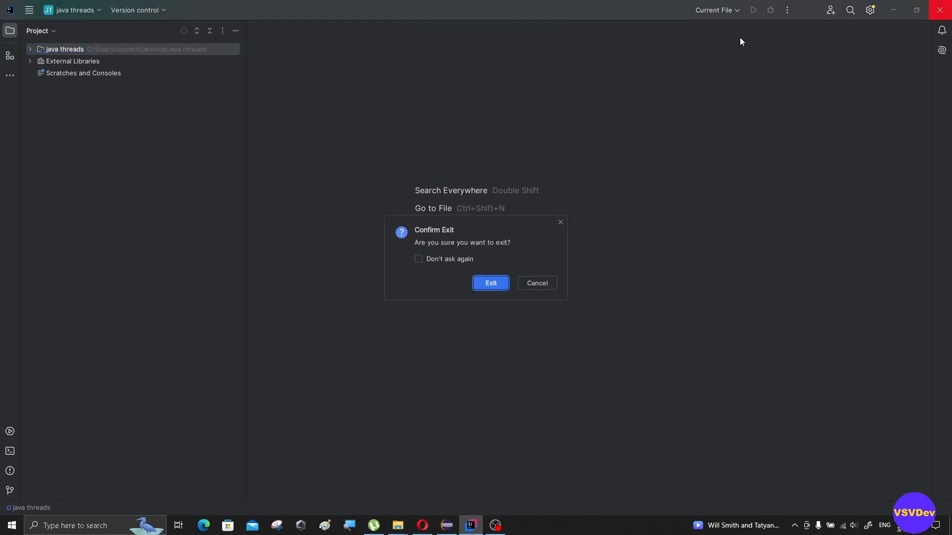
pyautogui.click(489, 280)
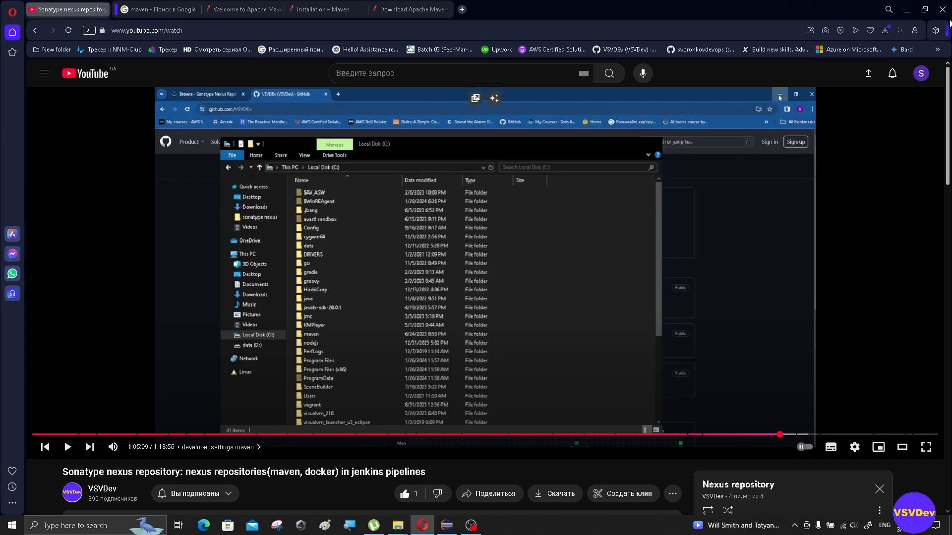
pyautogui.click(907, 9)
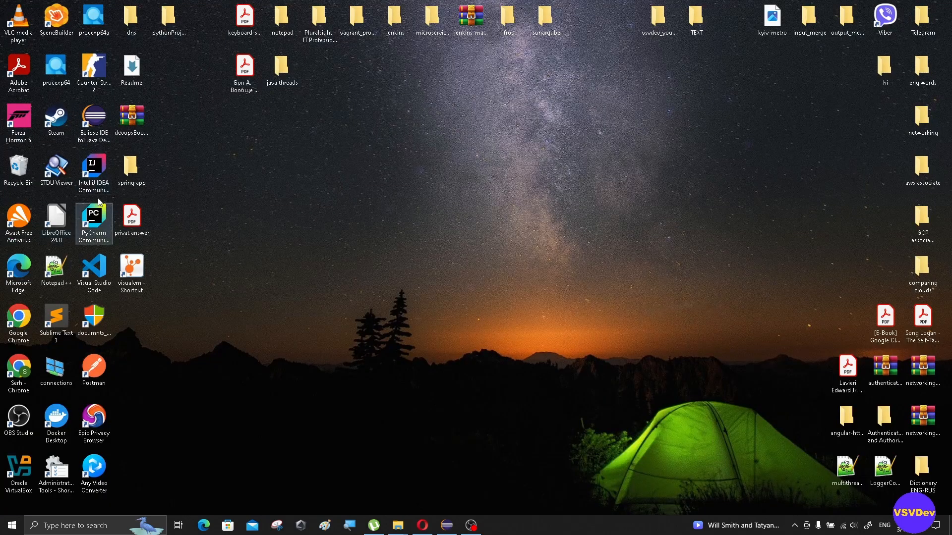
pyautogui.click(93, 171)
pyautogui.click(446, 526)
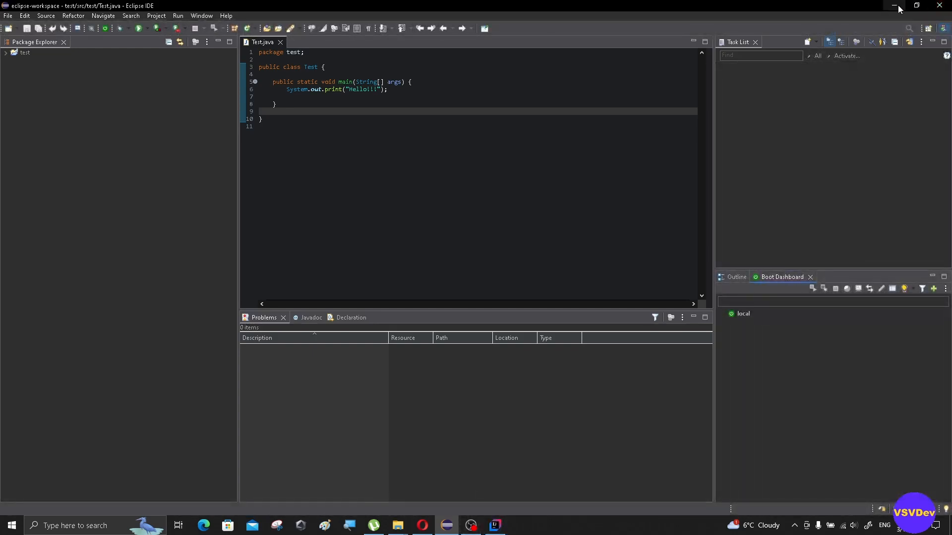
pyautogui.click(895, 6)
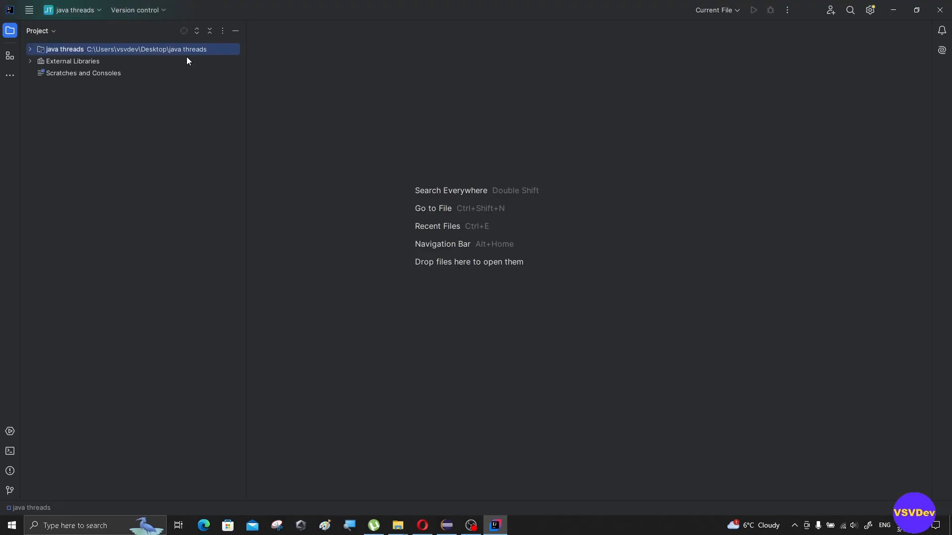
# Step: Open the IDE settings at the Maven build tool page to edit the Maven home path
pyautogui.click(29, 11)
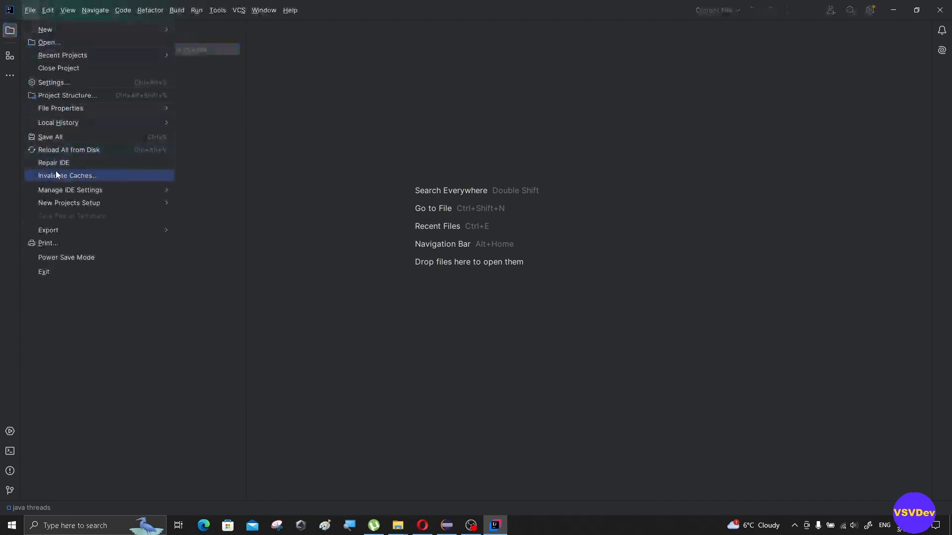
pyautogui.click(61, 82)
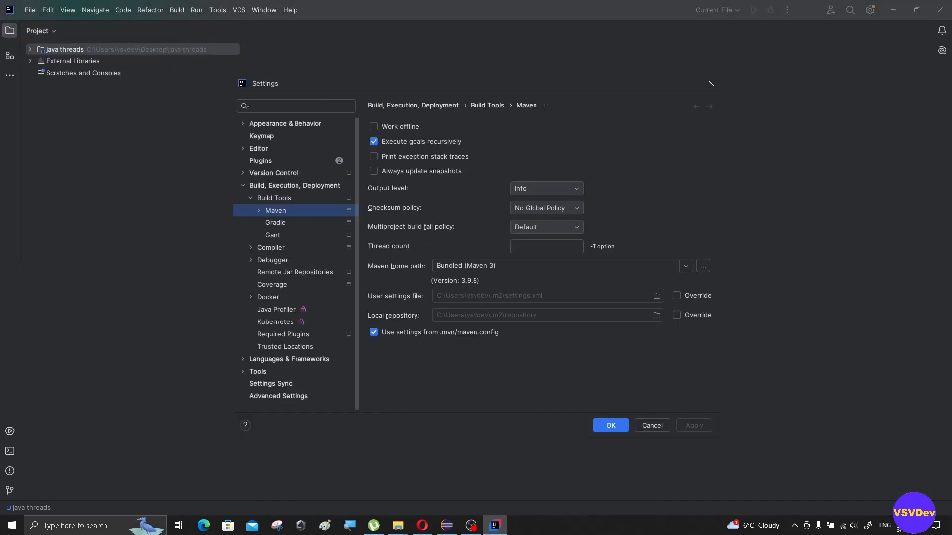
pyautogui.click(474, 263)
# Step: Try the Use Maven wrapper option as the Maven home path and review the other available choices
pyautogui.click(684, 266)
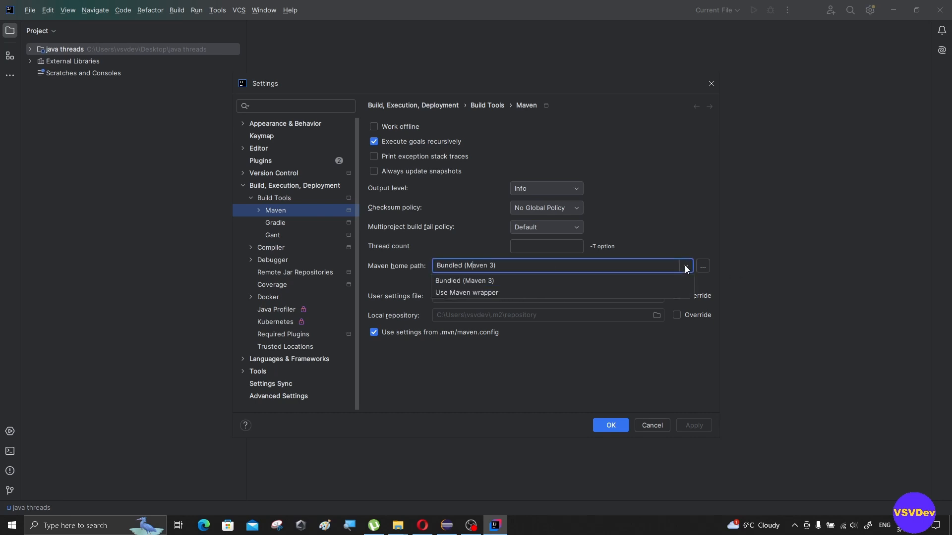
pyautogui.click(522, 291)
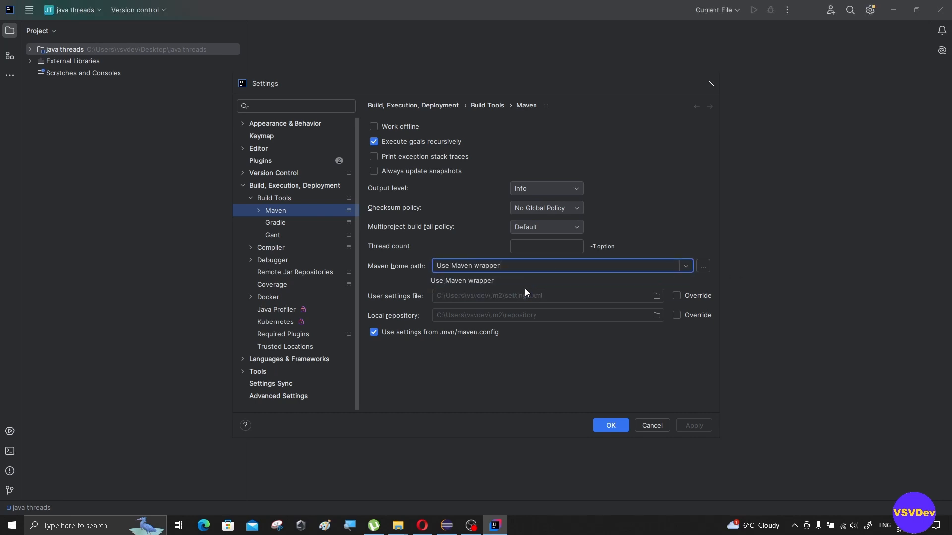
pyautogui.click(688, 266)
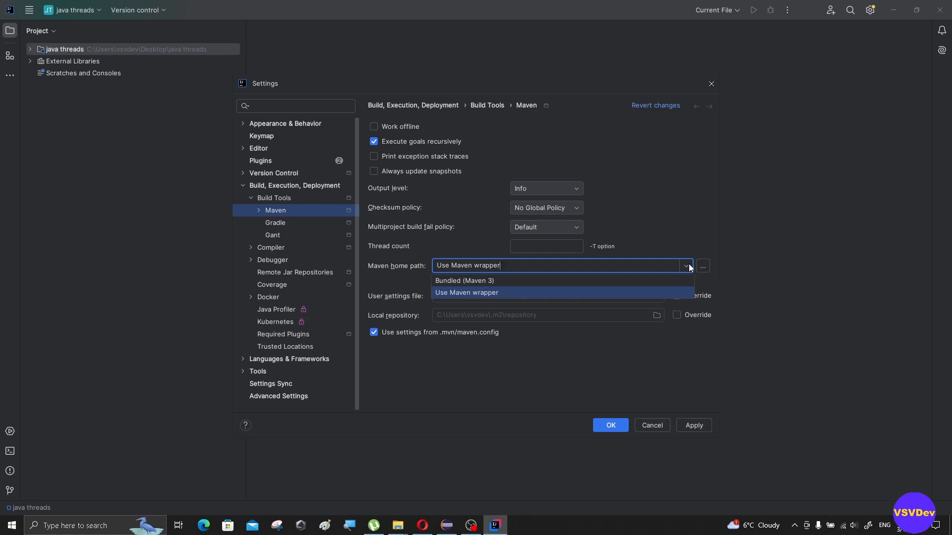
pyautogui.click(689, 266)
# Step: Browse with hidden files shown and set the Maven home path to C:\maven\apache-maven-3.9.9
pyautogui.click(703, 267)
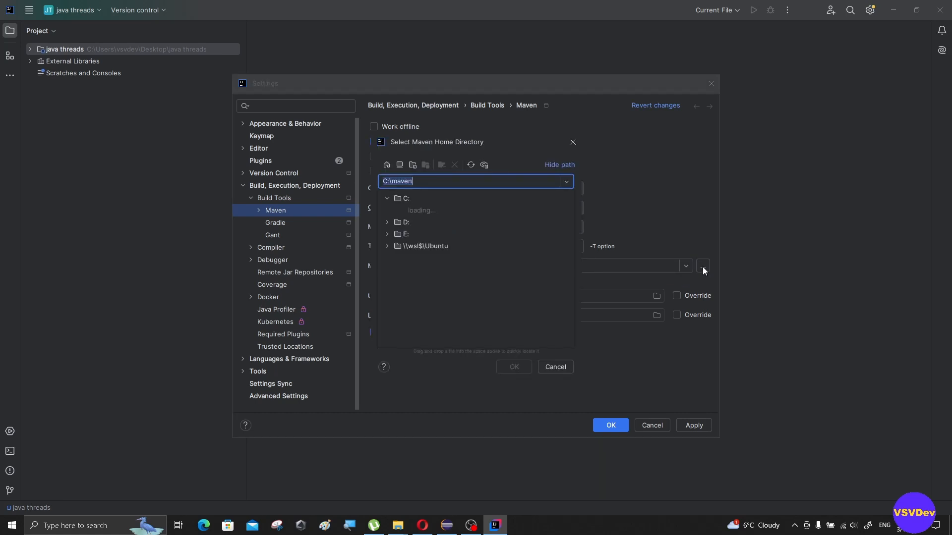
pyautogui.click(399, 319)
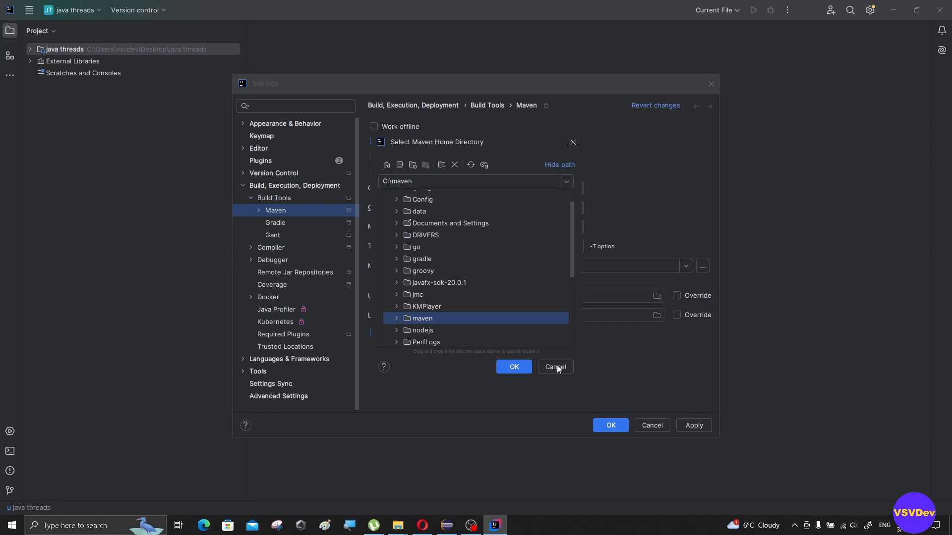
pyautogui.click(484, 166)
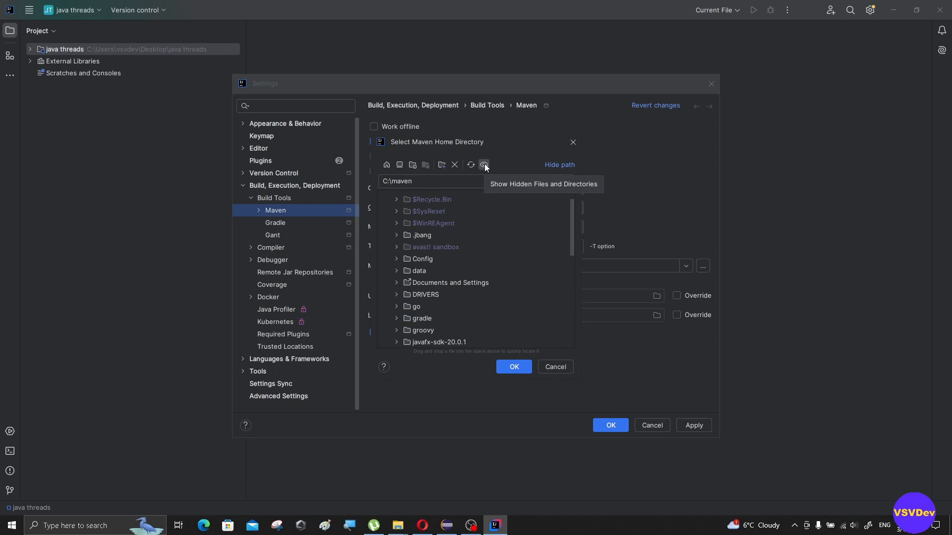
pyautogui.scroll(-3, 388, 276)
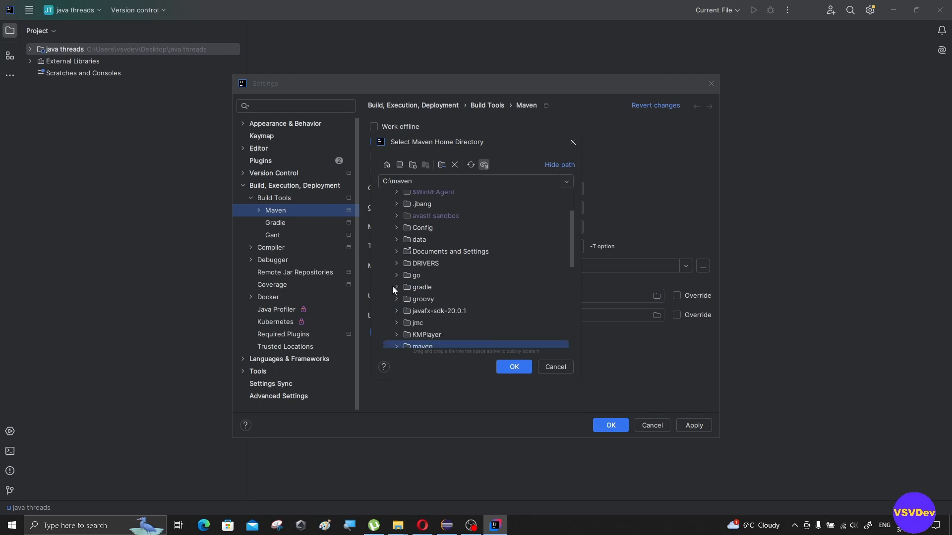
pyautogui.click(396, 281)
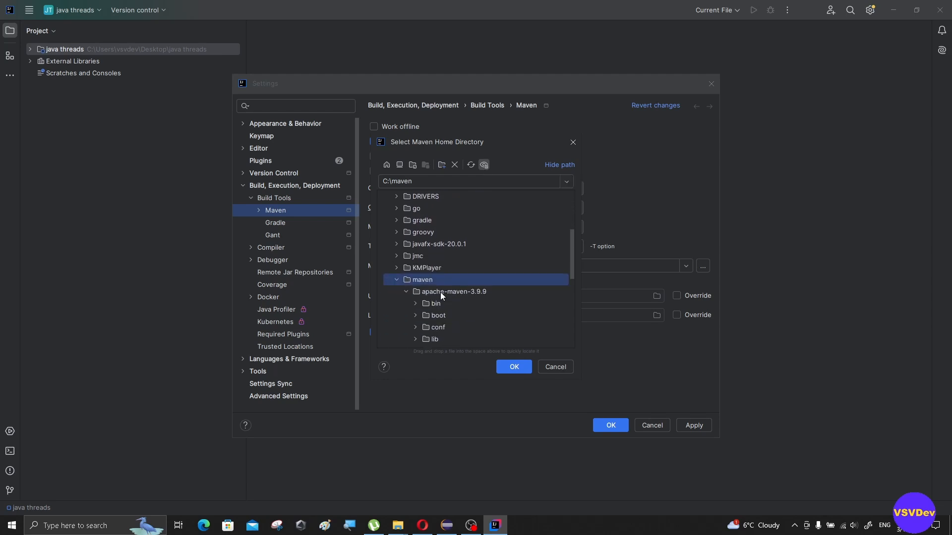
pyautogui.scroll(-2, 440, 292)
pyautogui.click(435, 223)
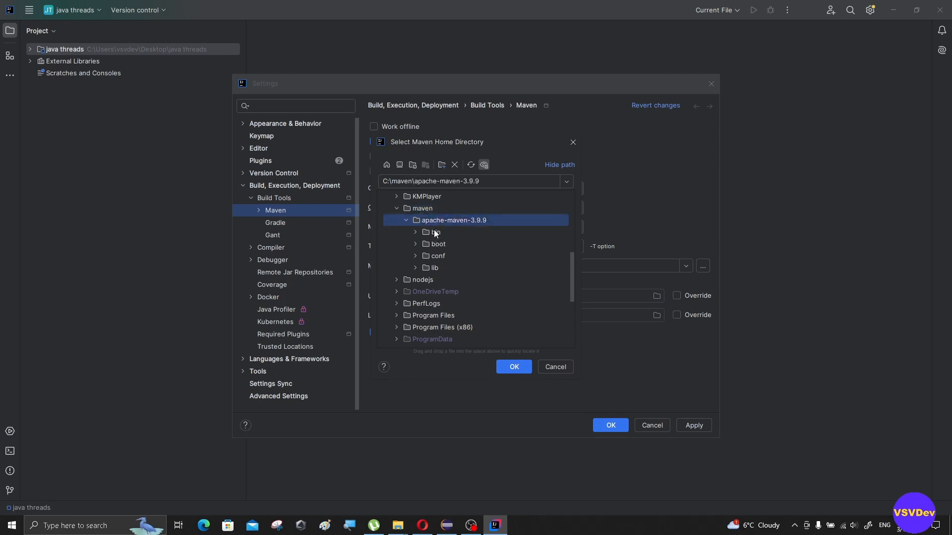
pyautogui.click(514, 366)
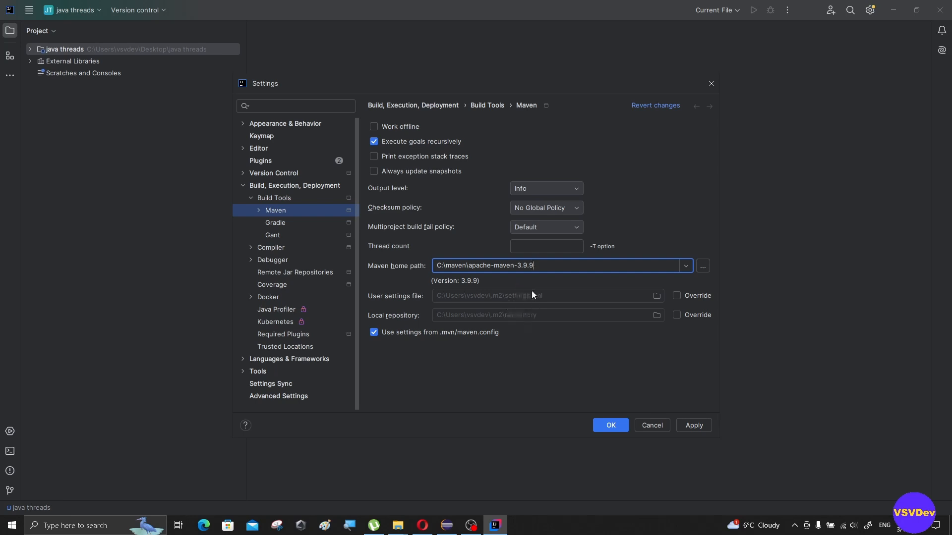
# Step: Try overriding the user settings file, view its location in the file chooser, and turn the override off again
pyautogui.click(677, 296)
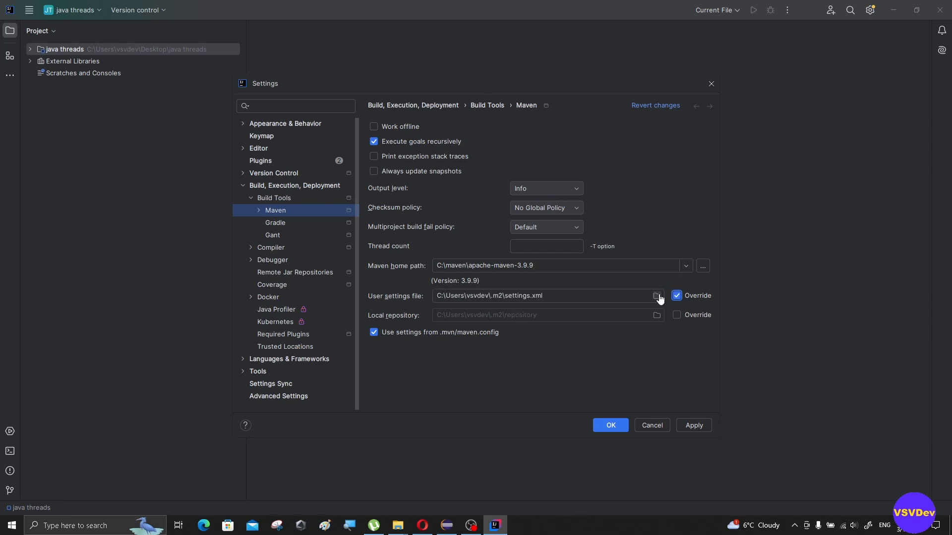
pyautogui.click(657, 296)
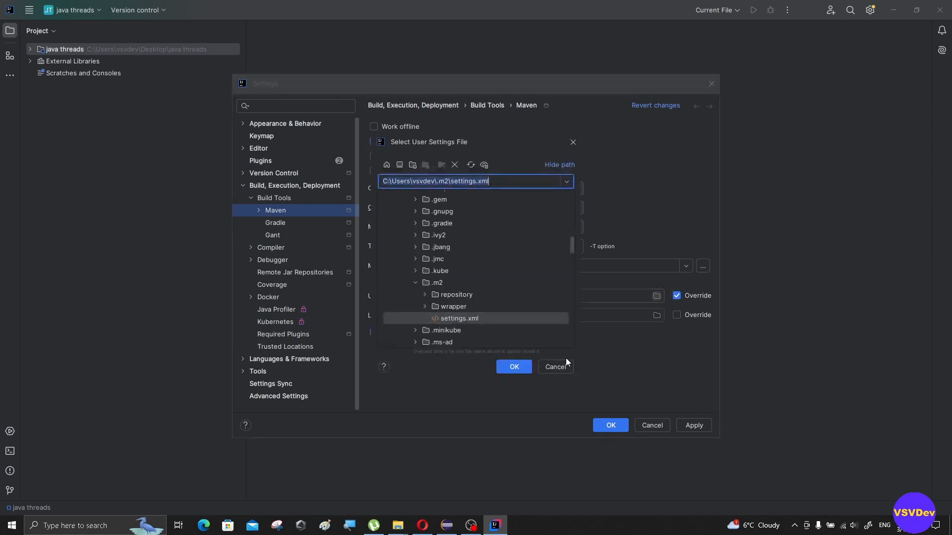
pyautogui.click(567, 366)
pyautogui.click(677, 297)
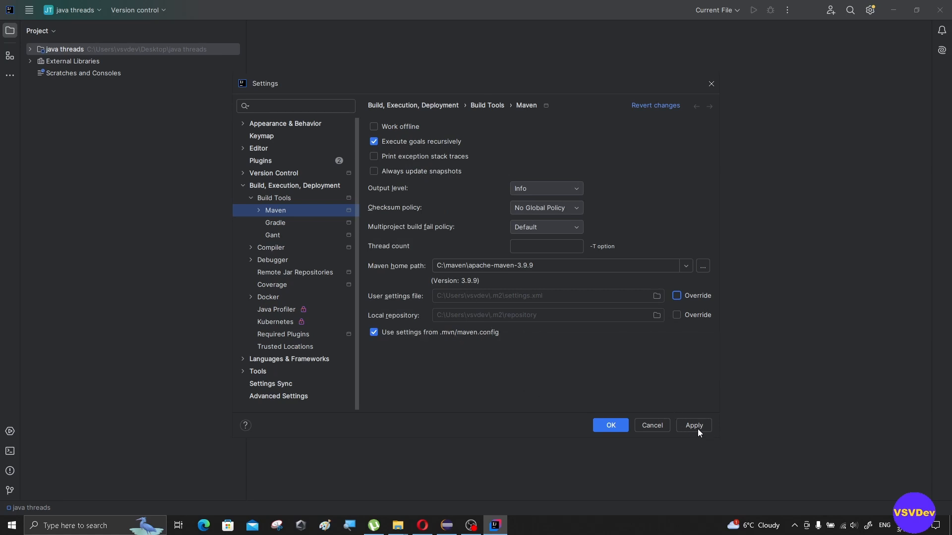
# Step: Save the Maven settings and close the settings dialog
pyautogui.click(610, 426)
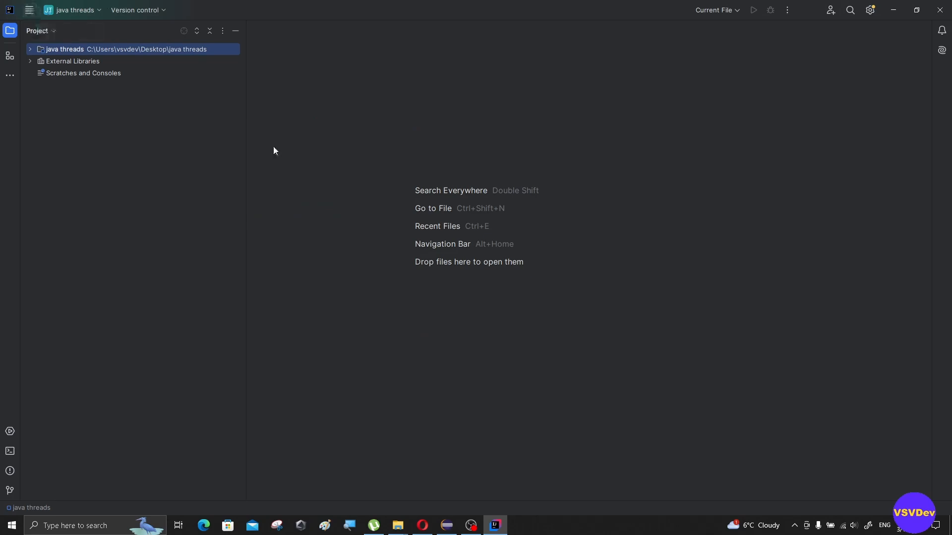
# Step: Switch to Eclipse and open the Maven Installations page in its preferences
pyautogui.click(448, 526)
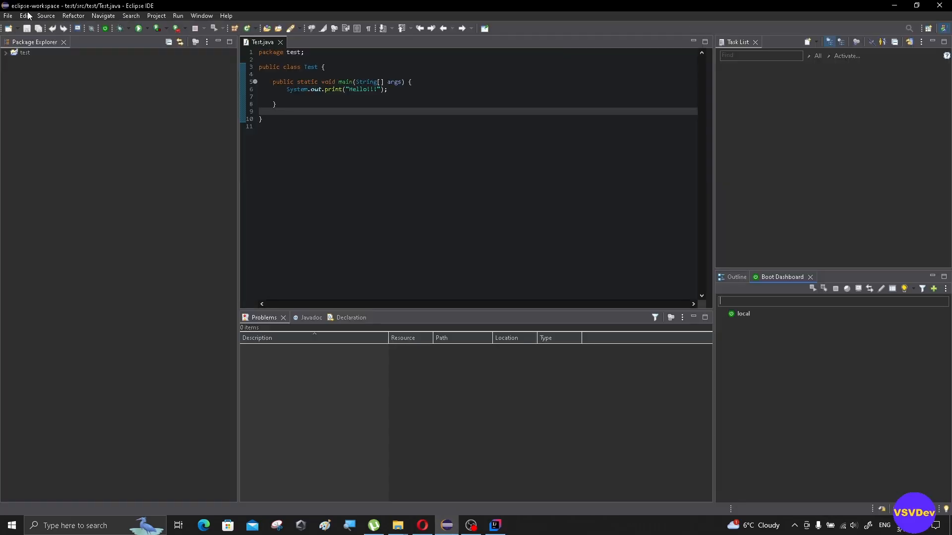
pyautogui.click(201, 16)
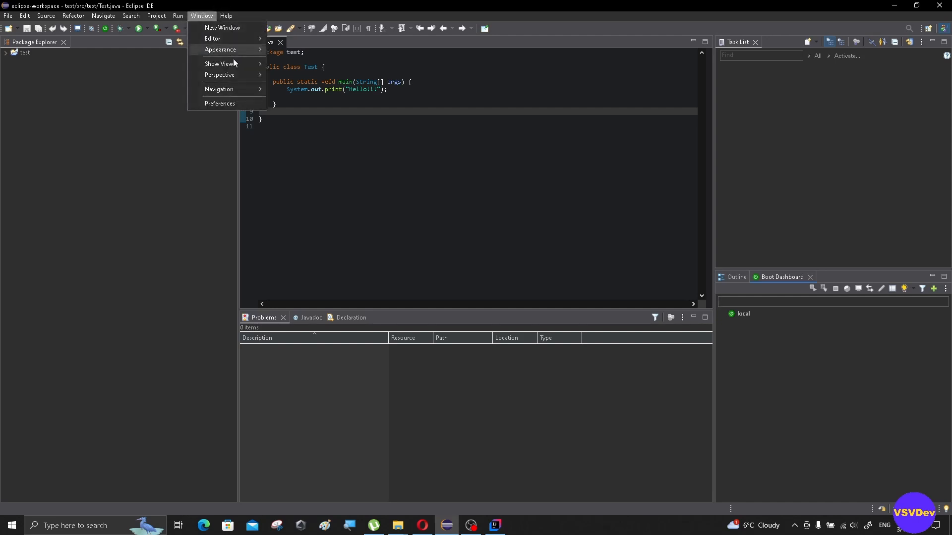
pyautogui.click(247, 105)
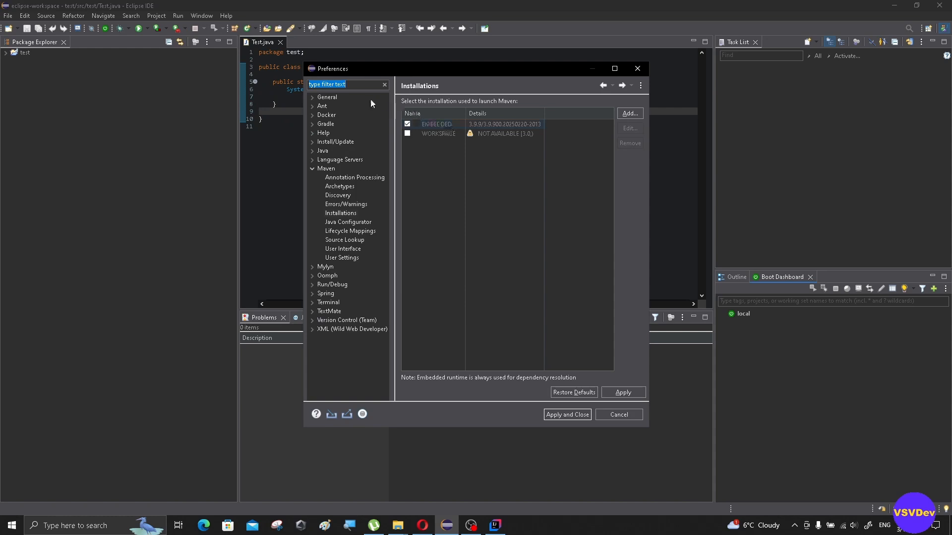
pyautogui.click(327, 169)
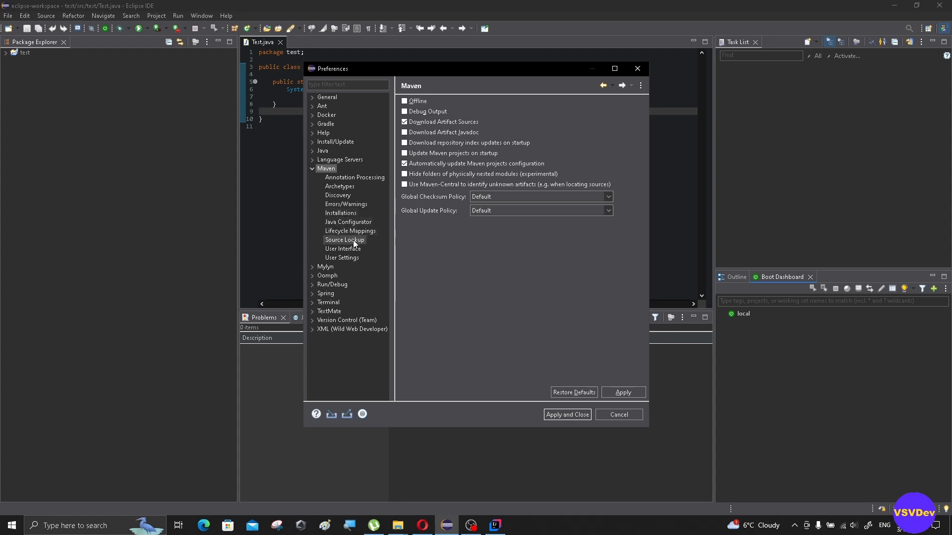
pyautogui.click(341, 213)
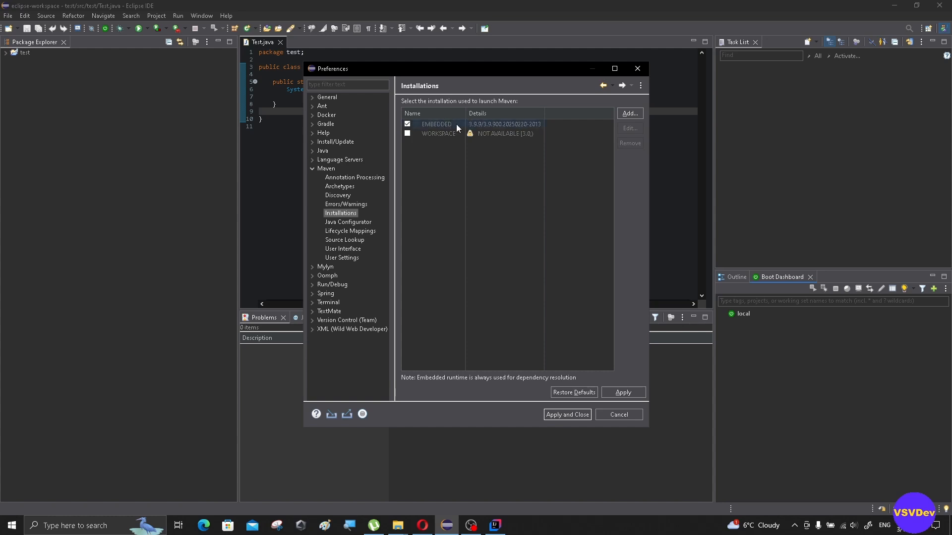
# Step: Add C:\maven\apache-maven-3.9.9 as an external Maven installation and select it as the one used to launch Maven
pyautogui.click(630, 113)
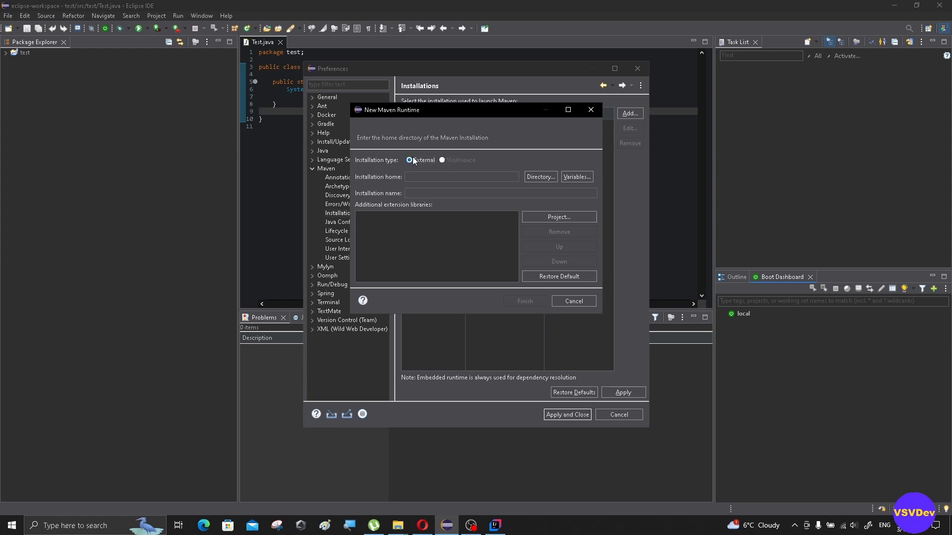
pyautogui.click(549, 177)
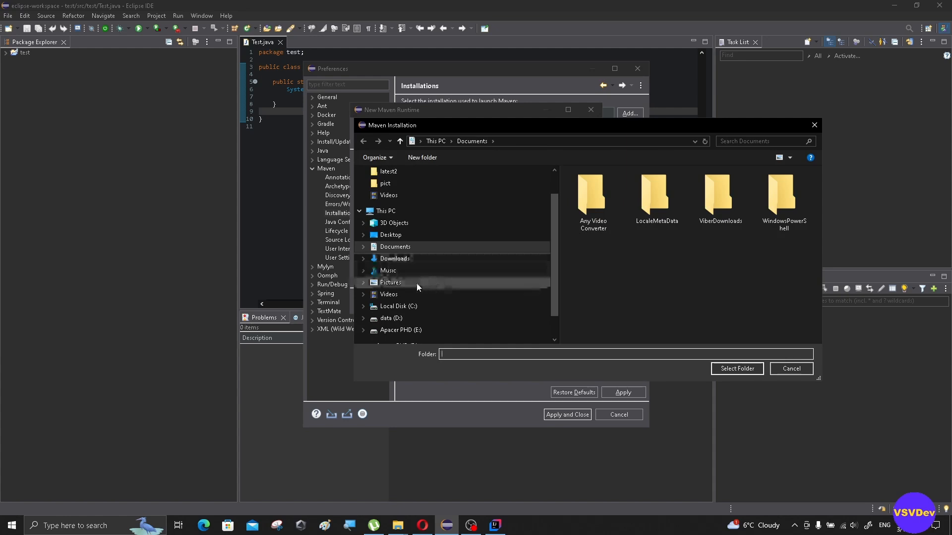
pyautogui.click(363, 306)
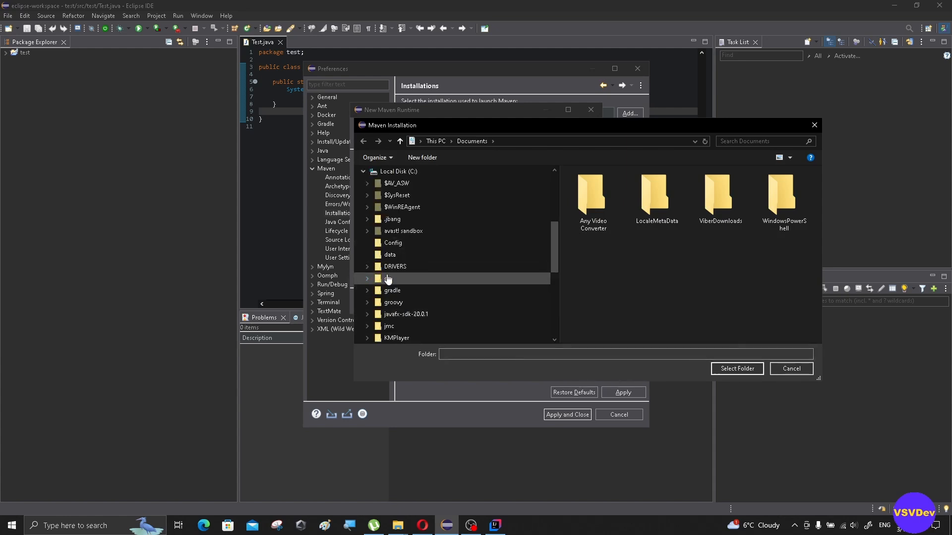
pyautogui.scroll(-2, 369, 304)
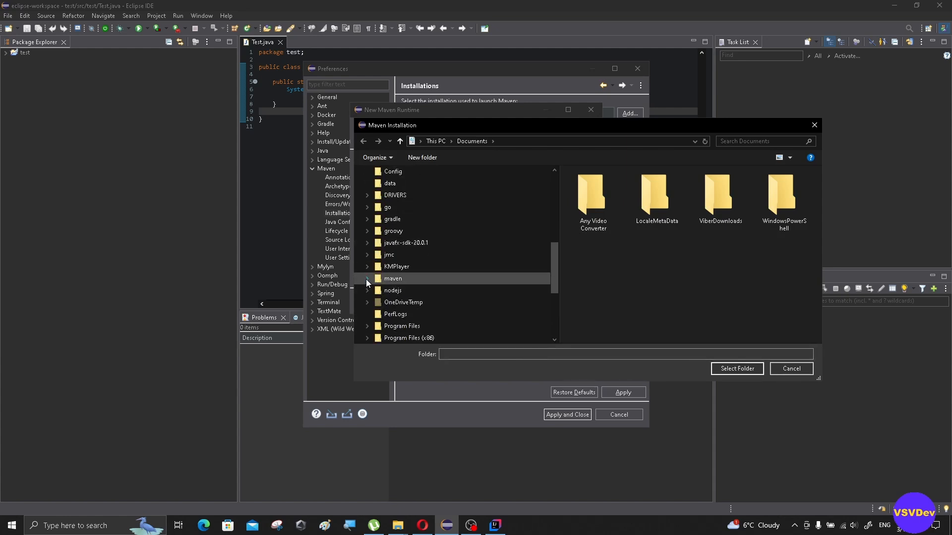
pyautogui.click(367, 279)
pyautogui.click(397, 290)
pyautogui.click(752, 370)
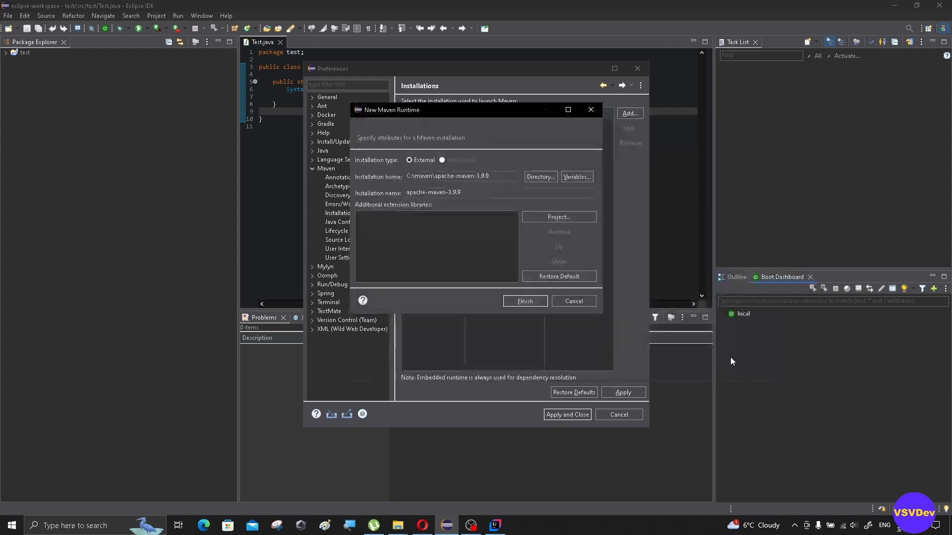
pyautogui.click(539, 300)
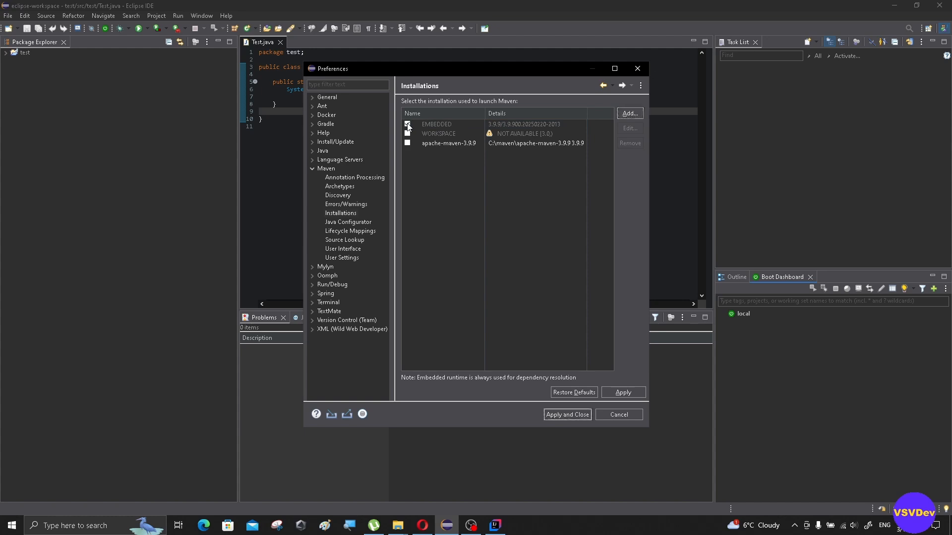
pyautogui.click(408, 143)
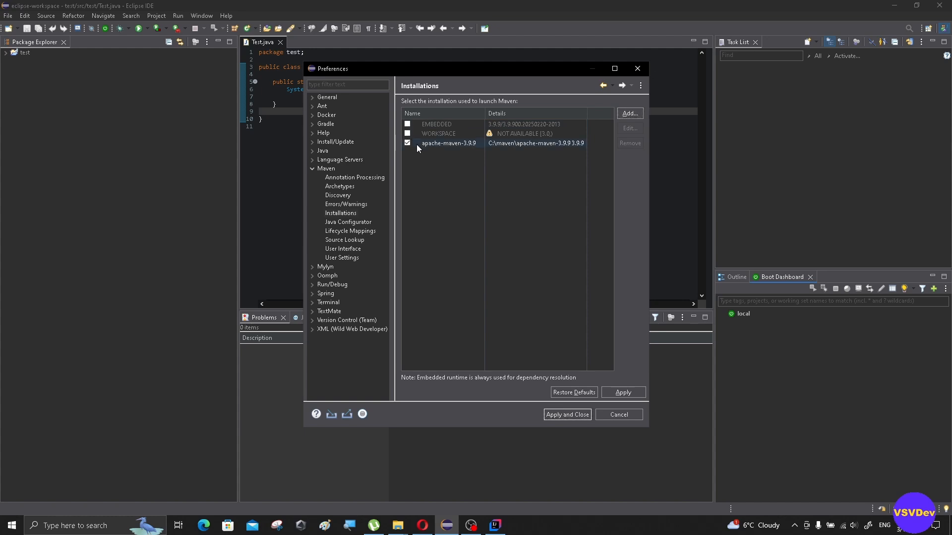